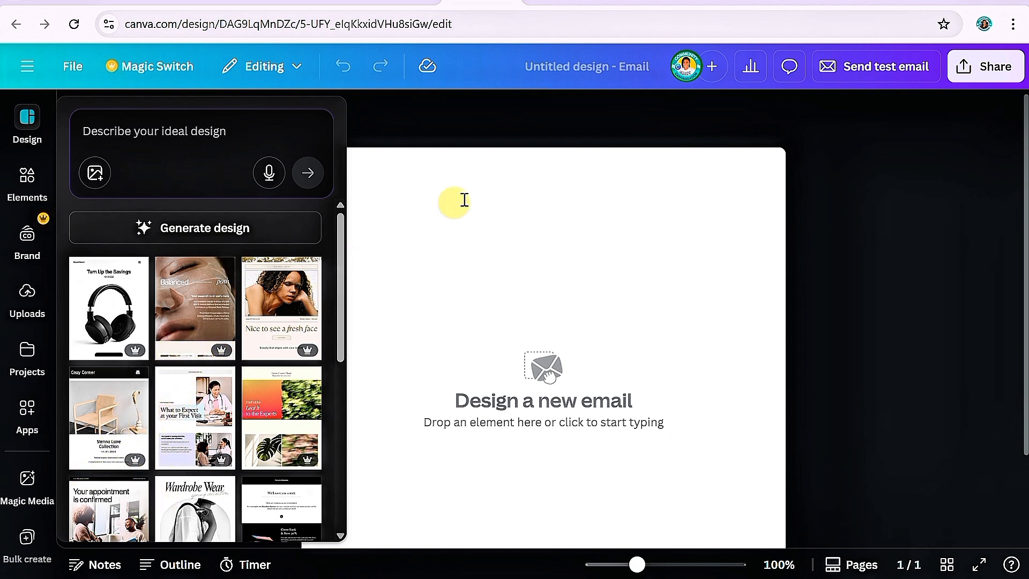
- Switch to the Happy New Year! email design and review its banner image, message text, signature and social icons
left_click(722, 7)
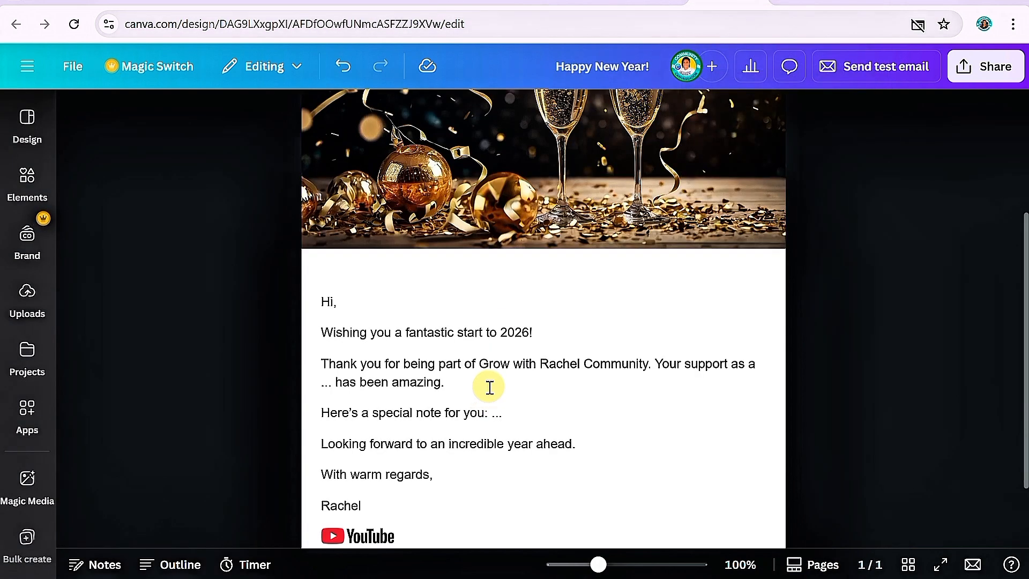
scroll(489, 389, "up", 4)
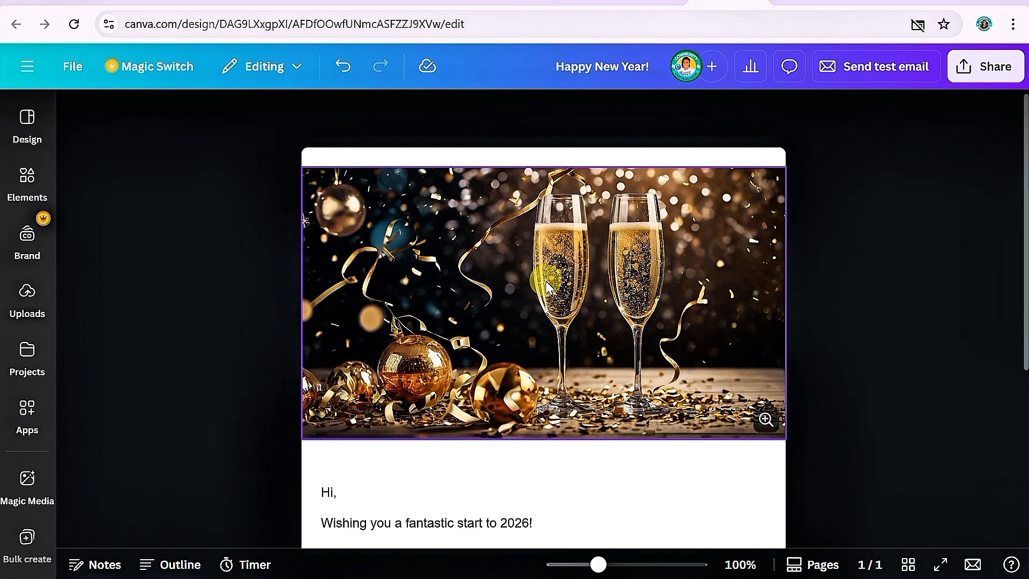
scroll(432, 410, "down", 5)
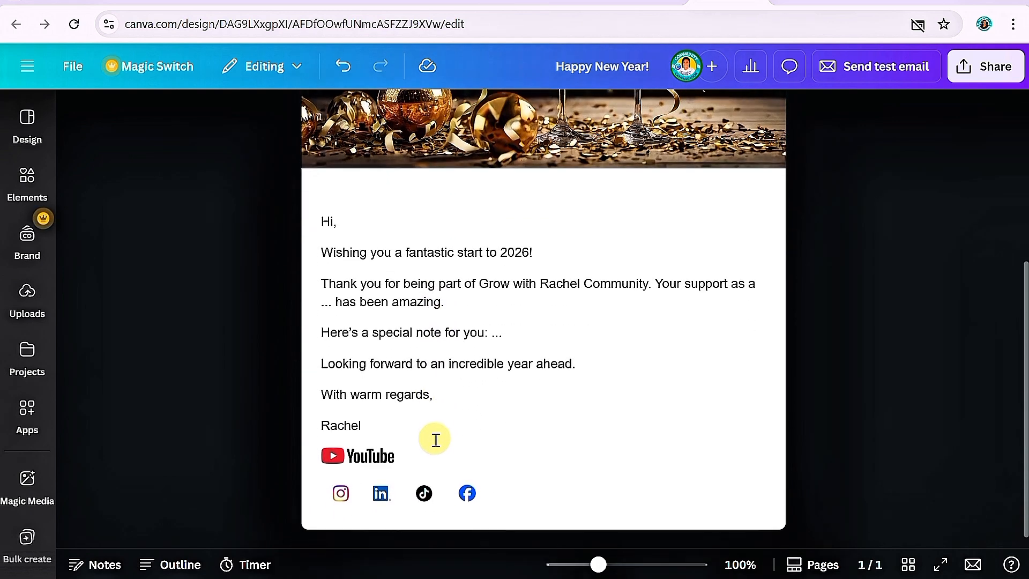
scroll(437, 412, "up", 5)
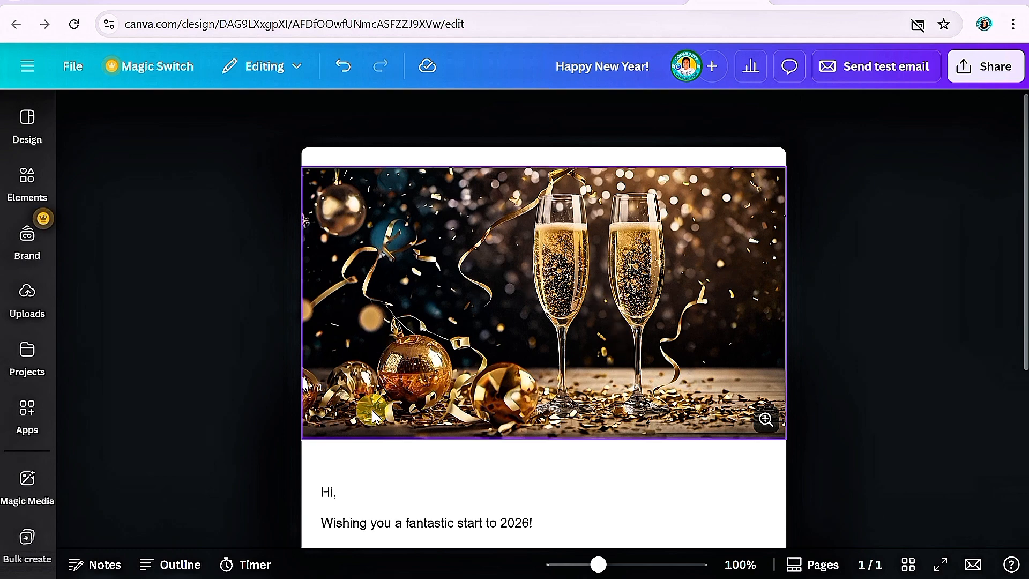
scroll(372, 423, "down", 5)
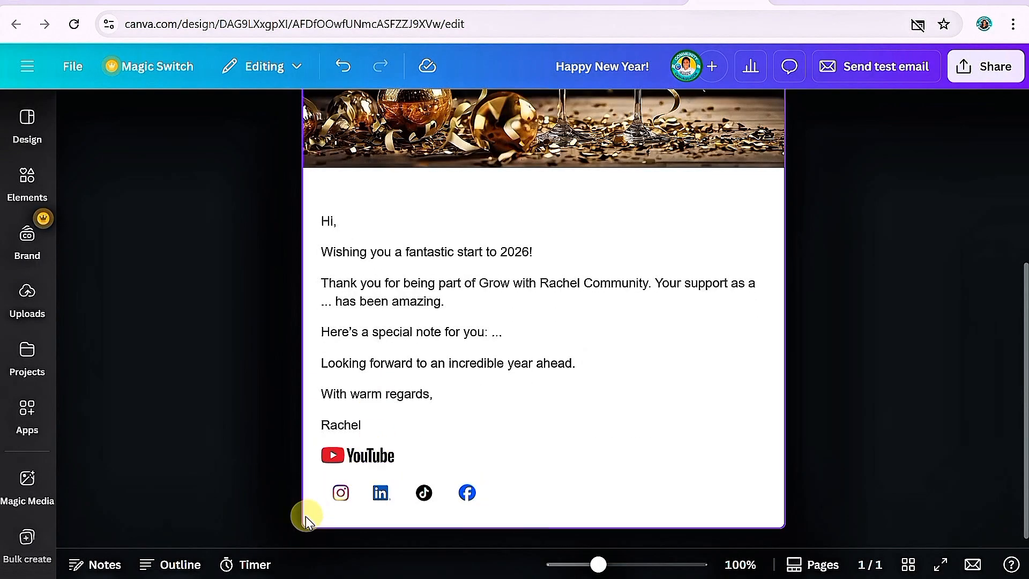
scroll(442, 485, "up", 2)
scroll(449, 455, "up", 4)
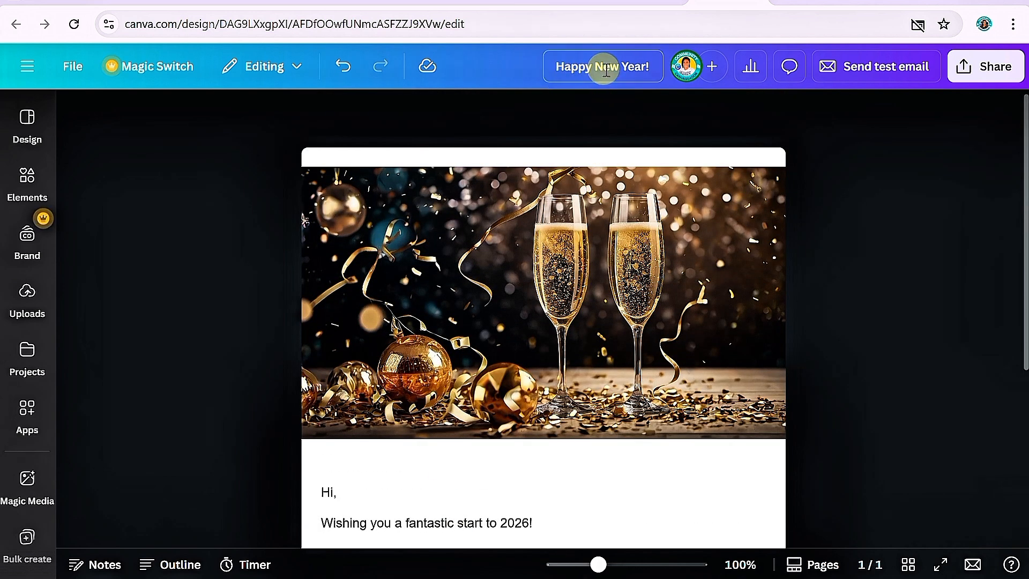
scroll(480, 467, "down", 5)
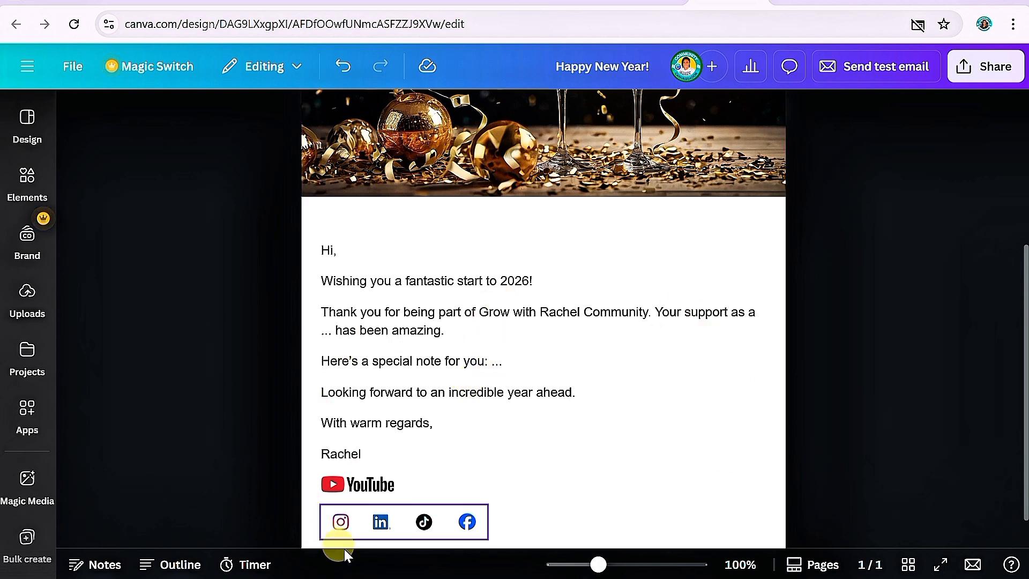
- Export the Happy New Year! design to Gmail and open the resulting draft in an enlarged compose window
left_click(1000, 79)
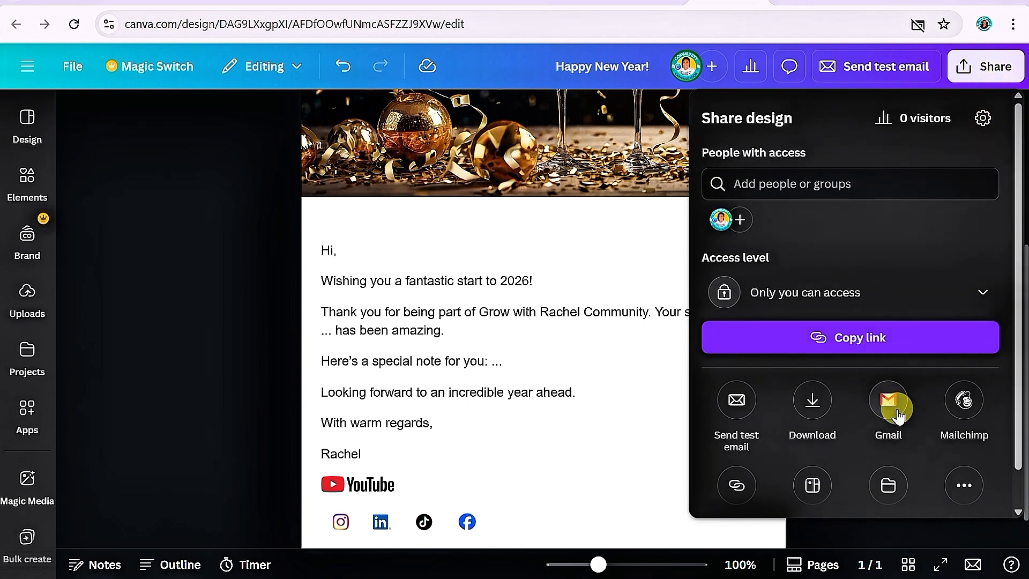
left_click(879, 415)
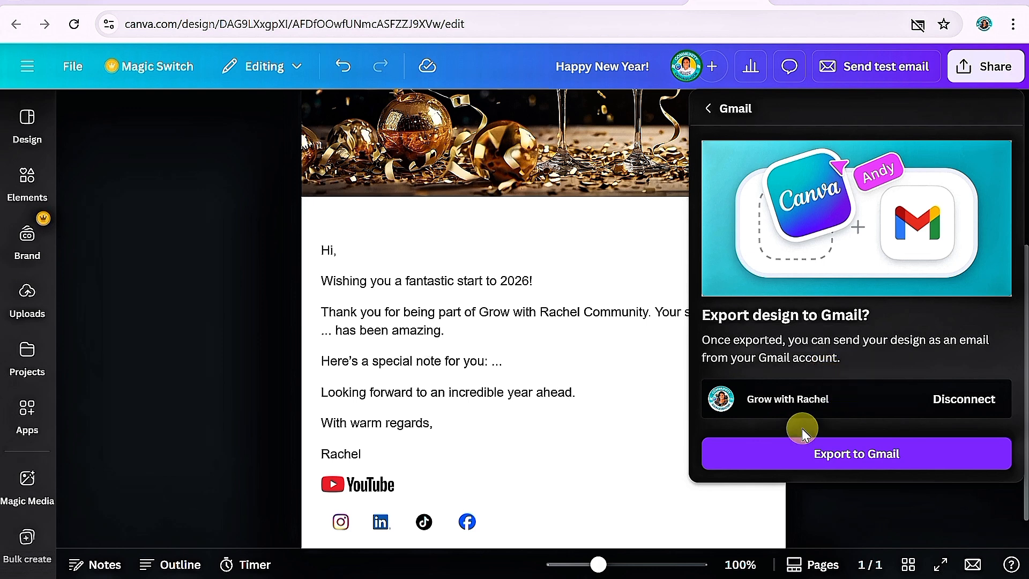
left_click(817, 454)
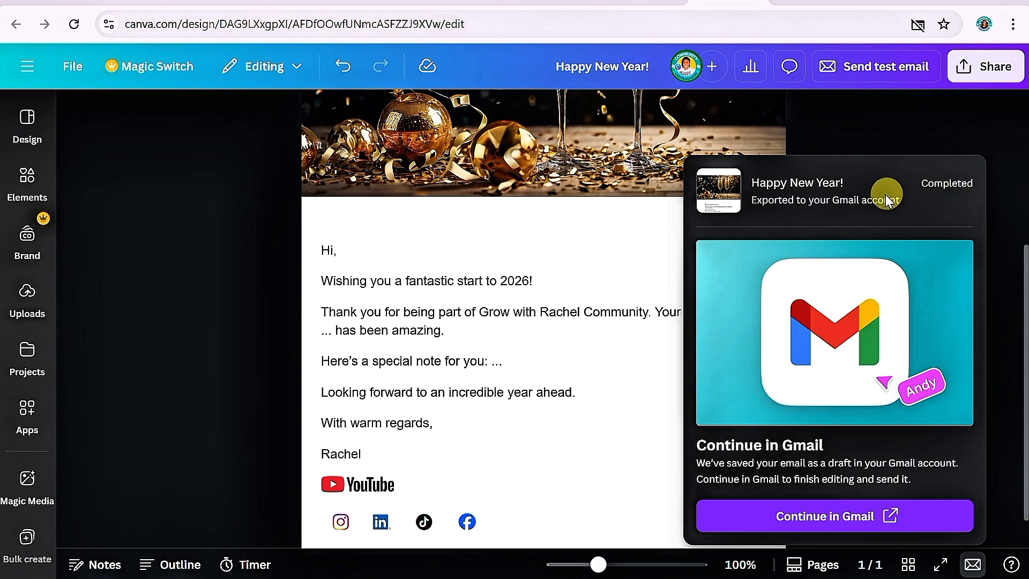
left_click(826, 522)
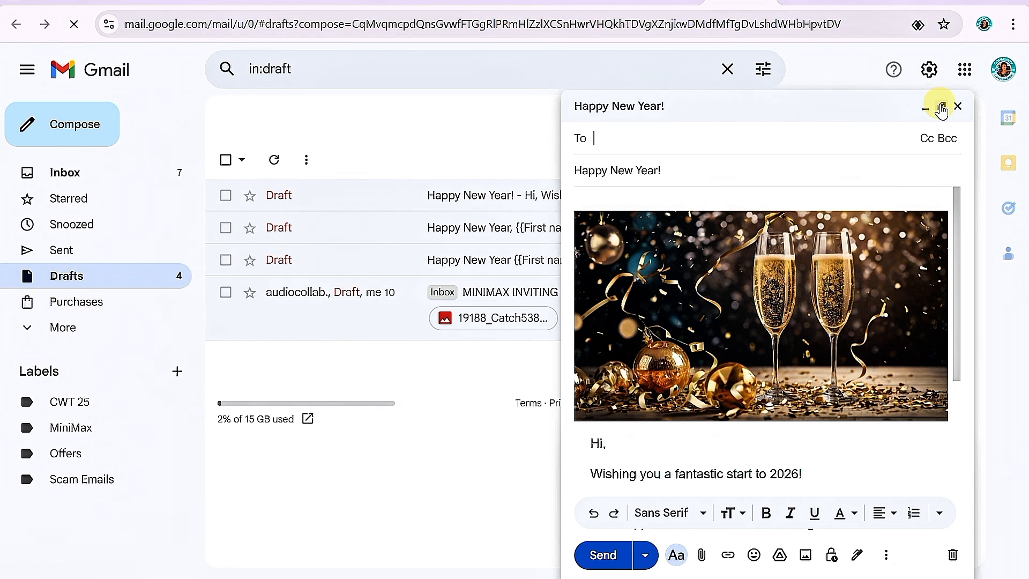
left_click(941, 107)
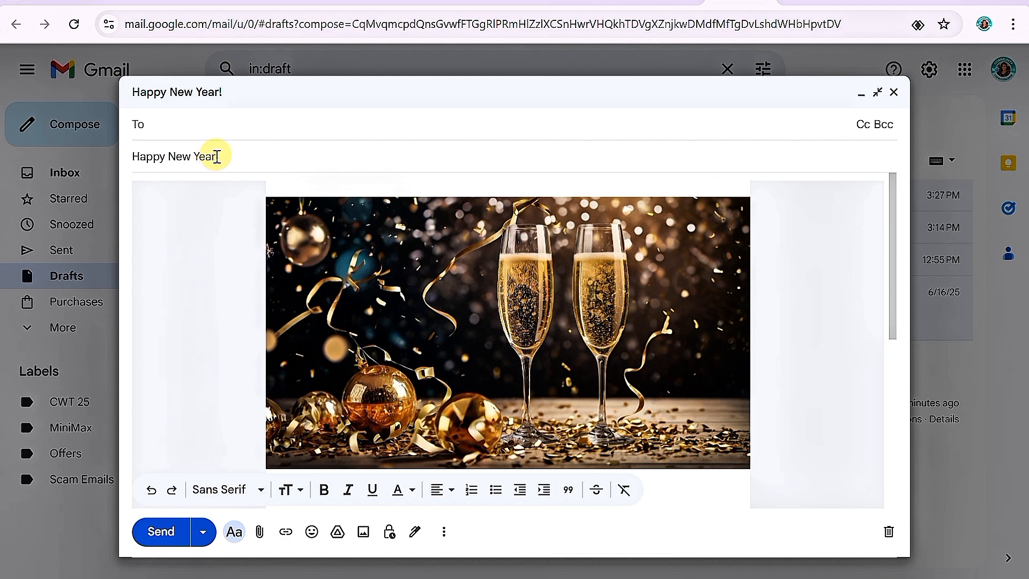
left_click(273, 248)
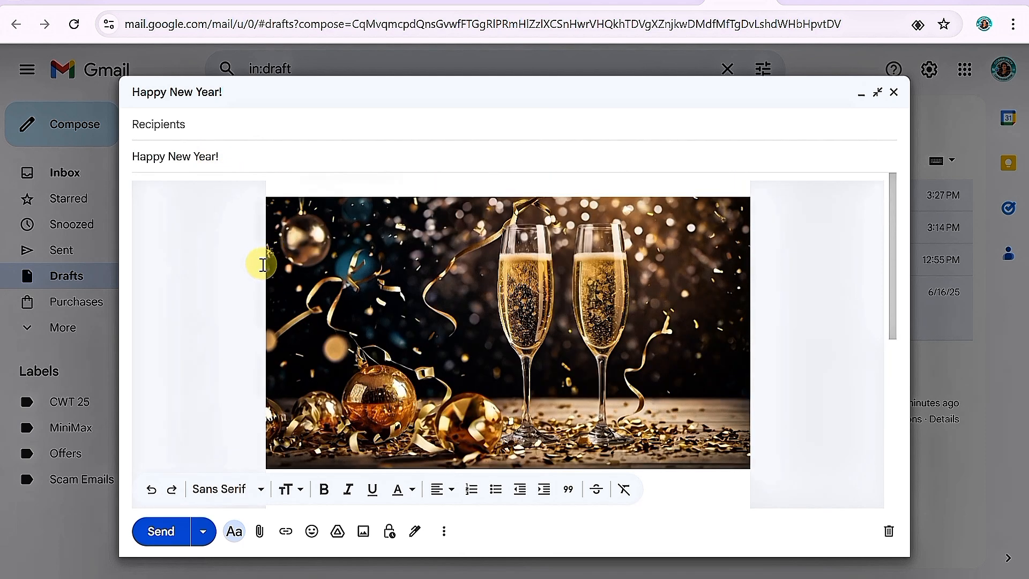
- Switch to the Apps Script mail merge sample page and make a copy of the Gmail/Sheets mail merge spreadsheet with its script
left_click(816, 2)
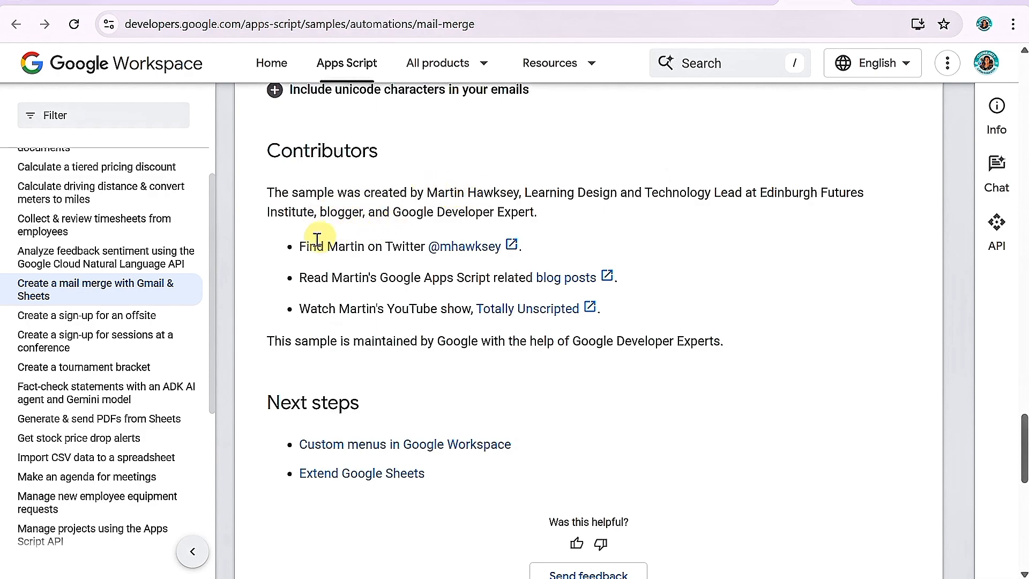
scroll(323, 232, "up", 20)
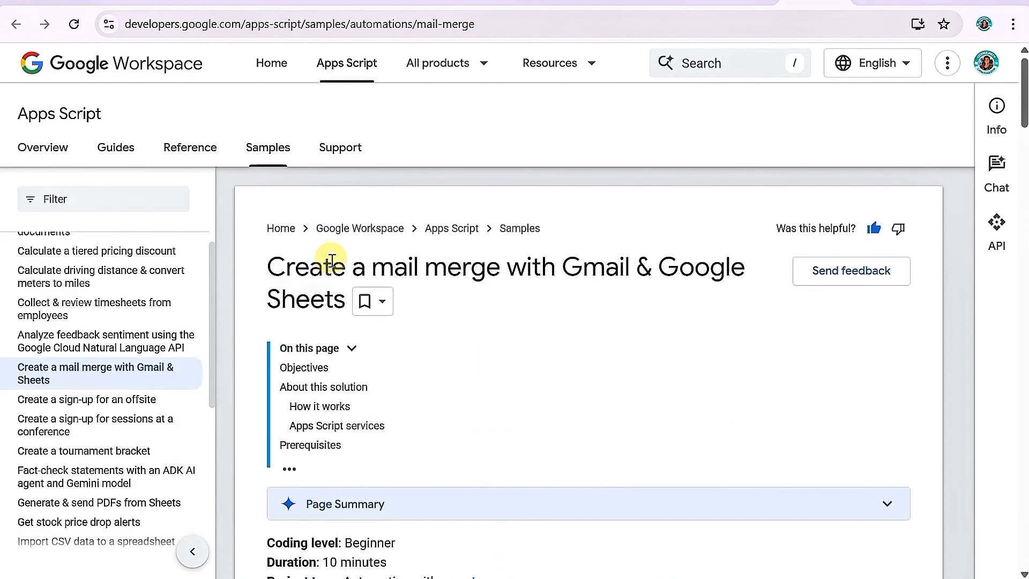
scroll(327, 261, "down", 10)
scroll(328, 288, "down", 15)
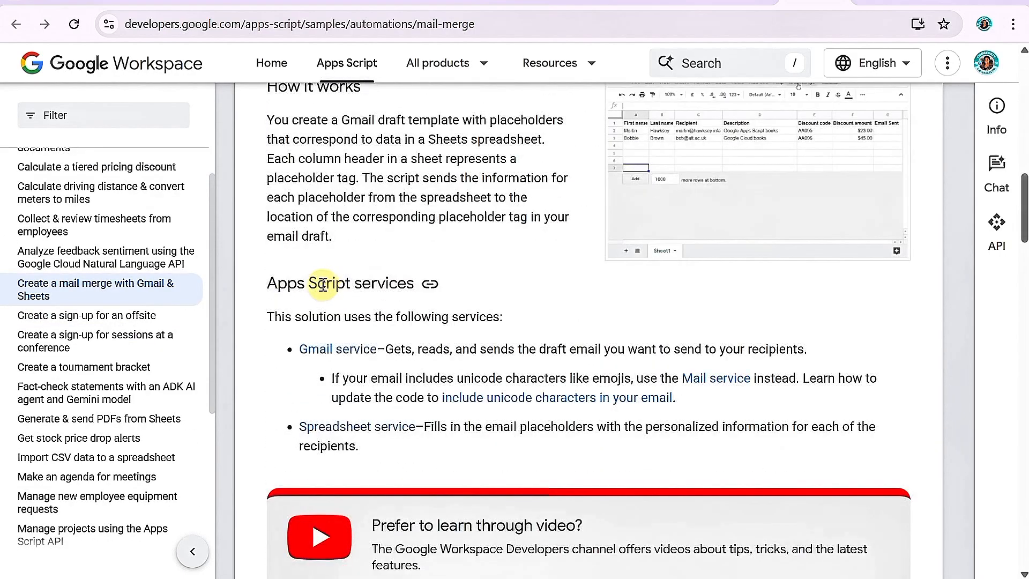
scroll(332, 296, "down", 2)
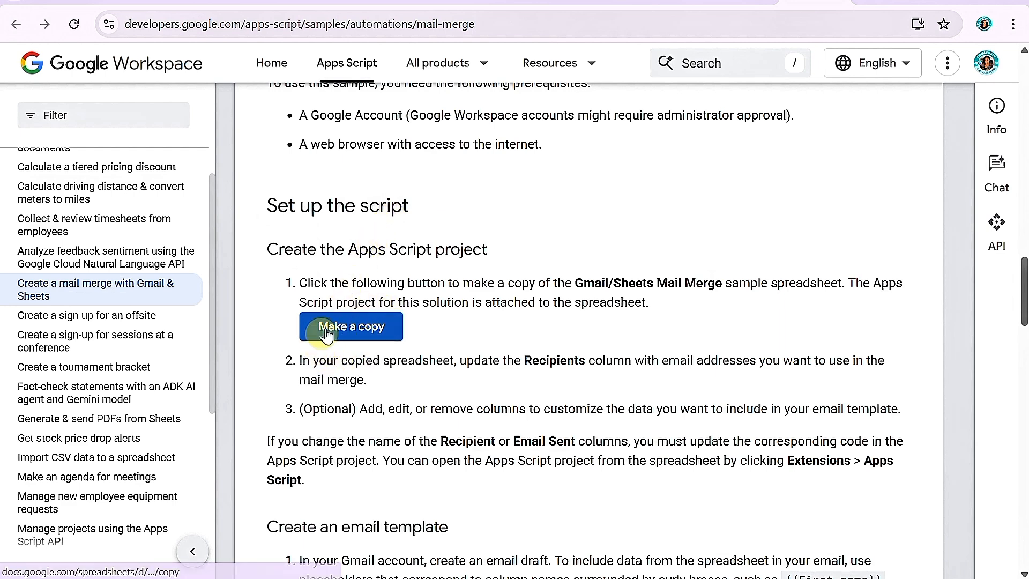
left_click(346, 328)
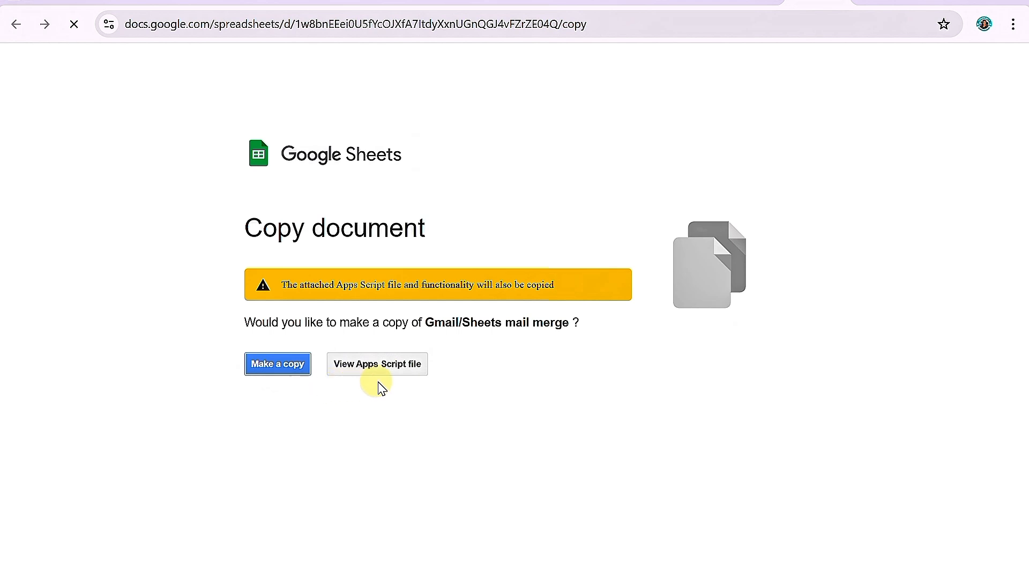
left_click(304, 369)
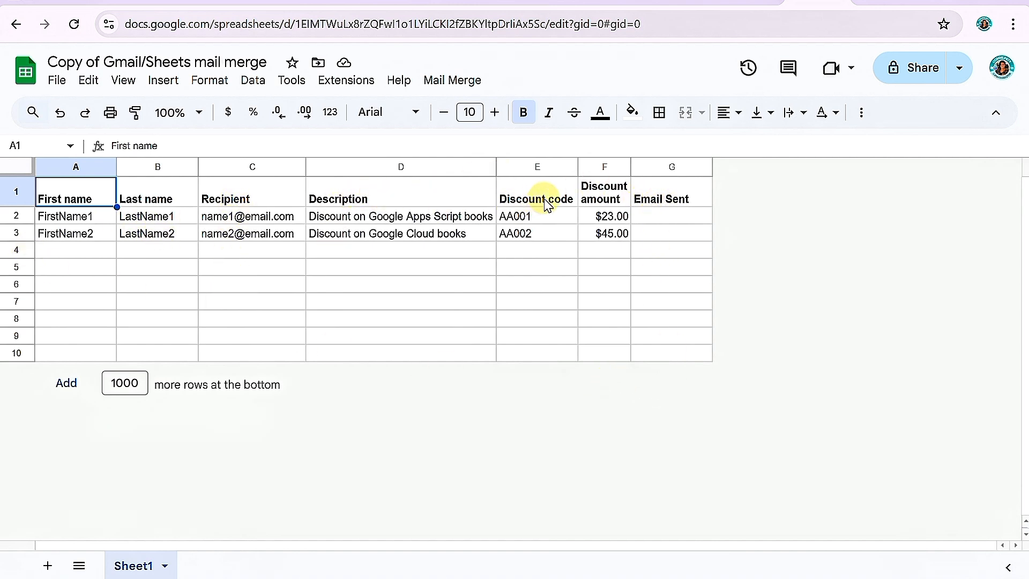
- Insert two blank columns between the Recipient and Description columns
left_click(370, 172)
right_click(370, 172)
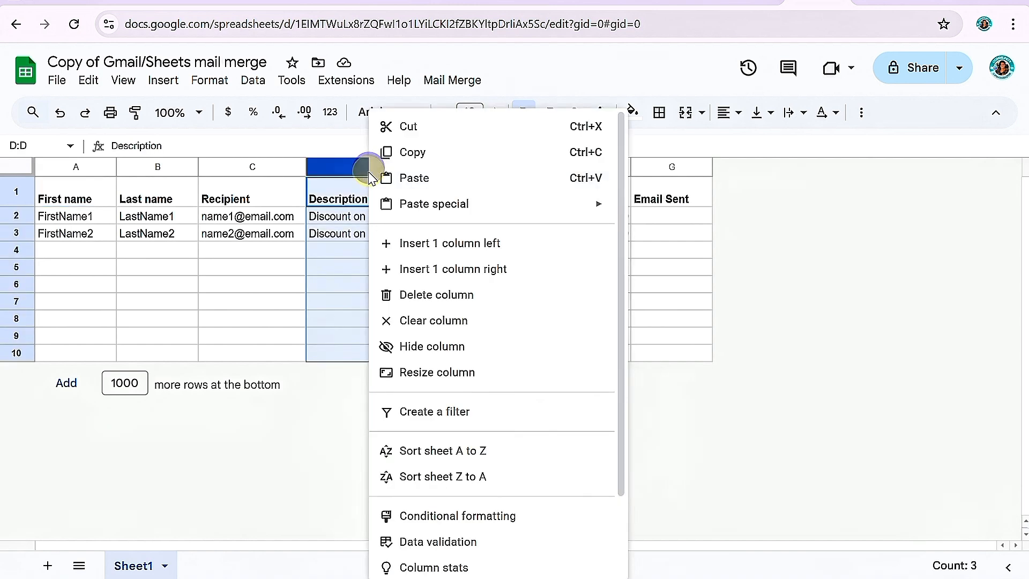
left_click(409, 246)
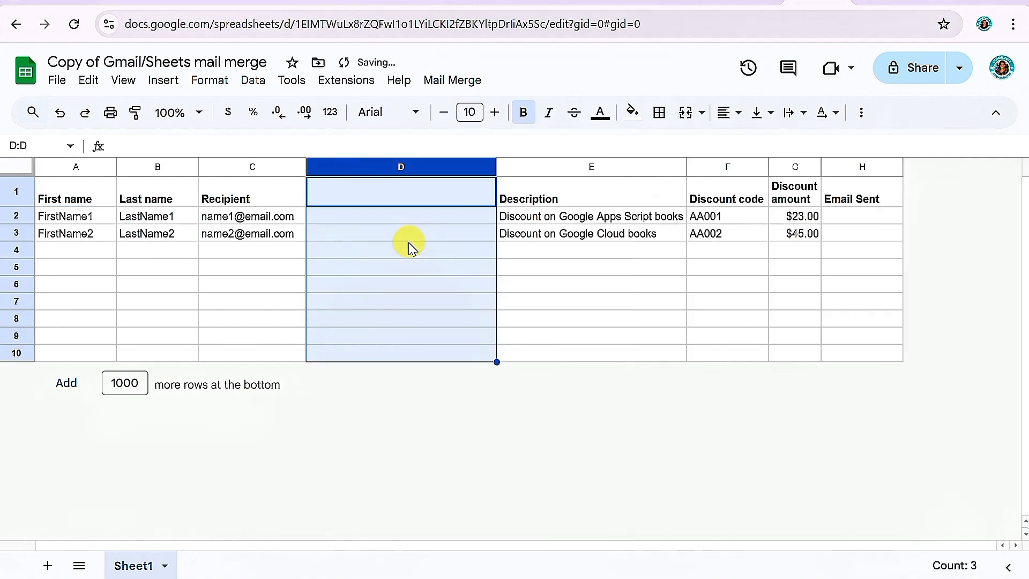
right_click(396, 170)
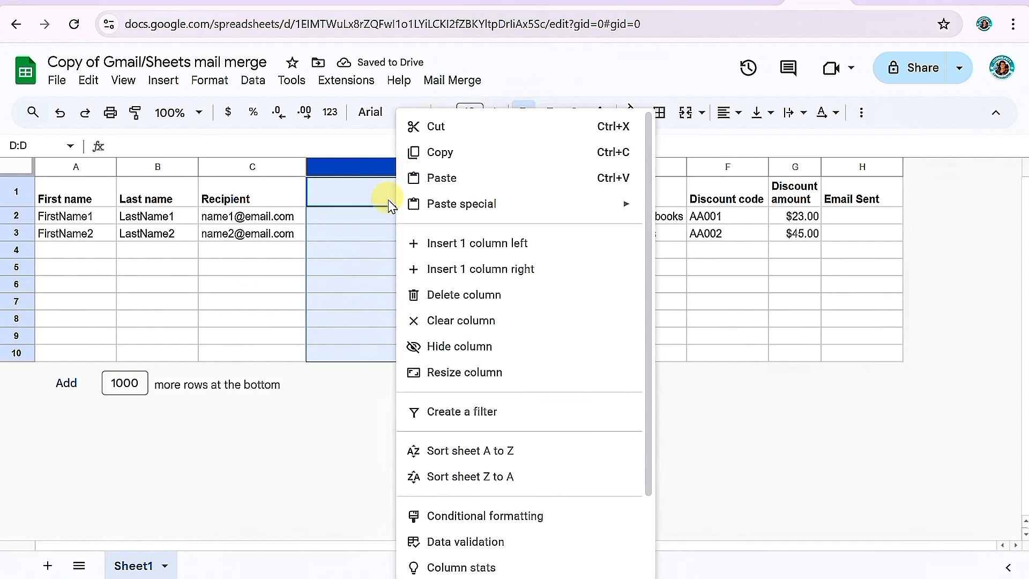
left_click(481, 269)
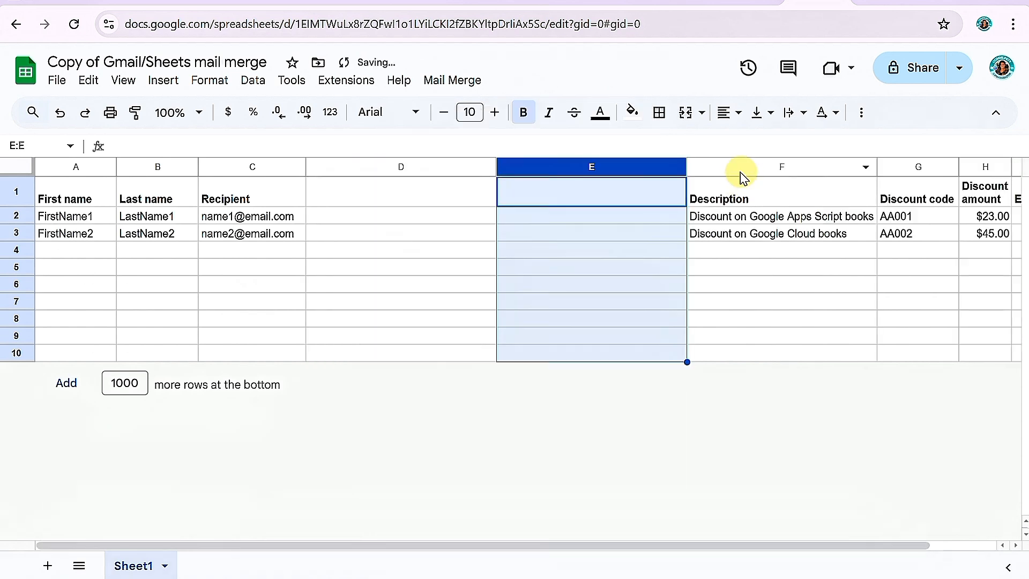
- Delete the Description, Discount code and Discount amount columns
left_click(732, 169)
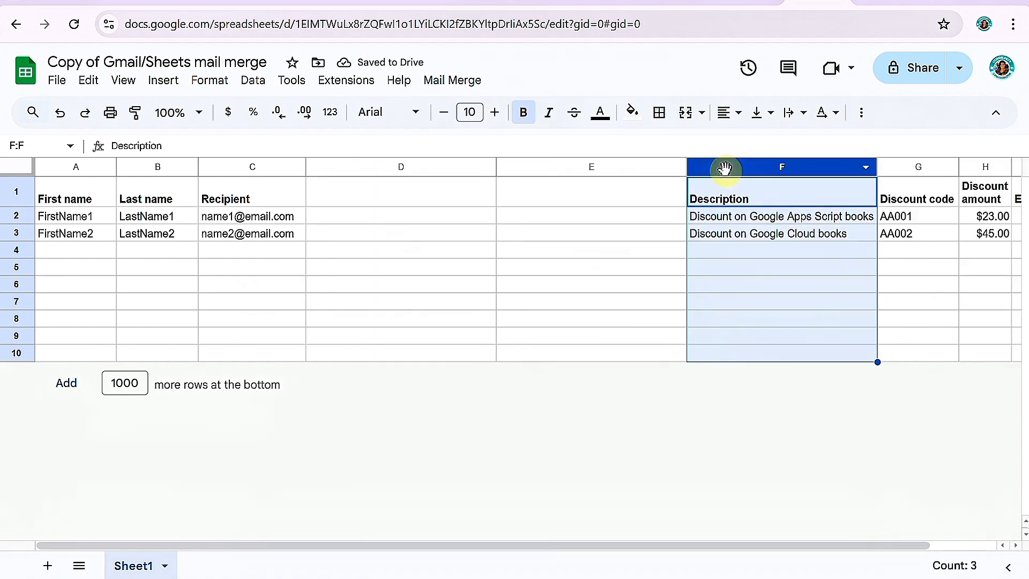
right_click(728, 175)
left_click(772, 294)
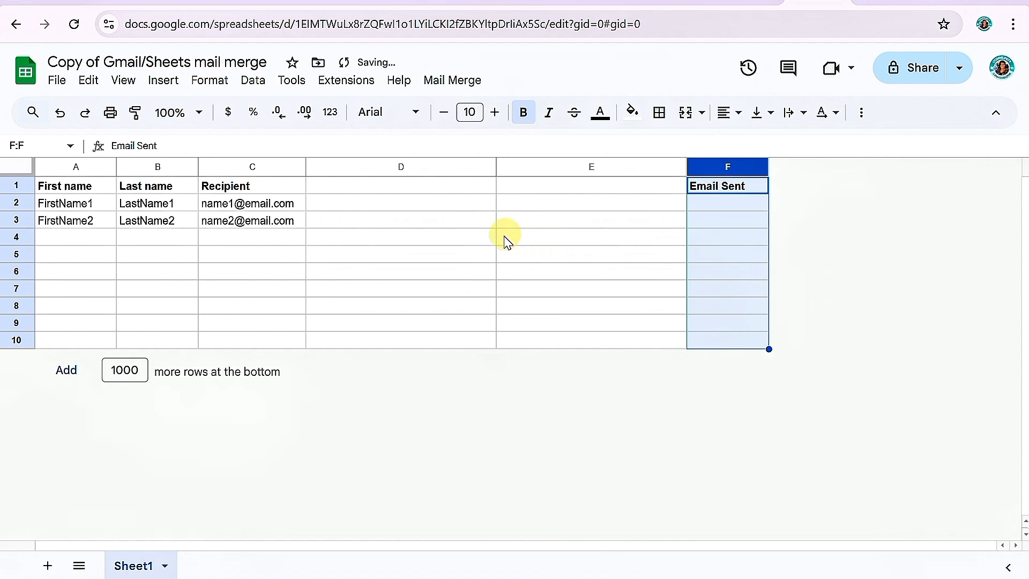
- Delete the Last name column from the mail merge sheet
left_click(150, 168)
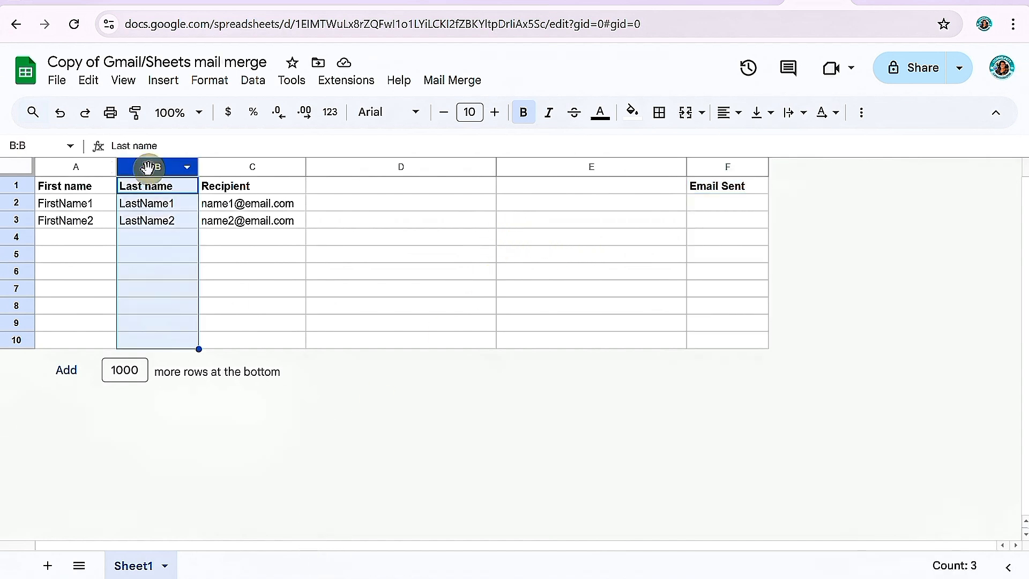
right_click(149, 168)
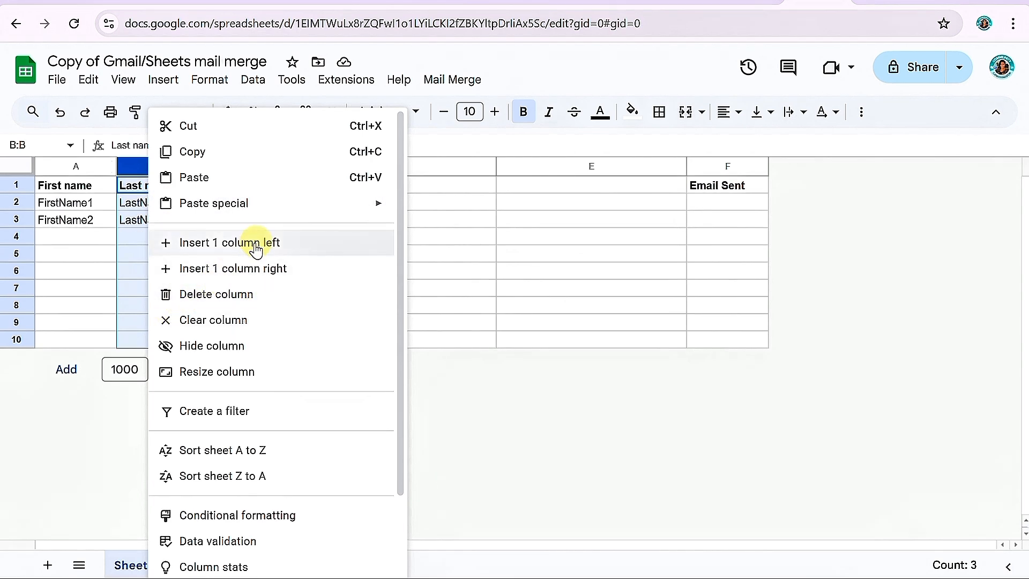
left_click(232, 302)
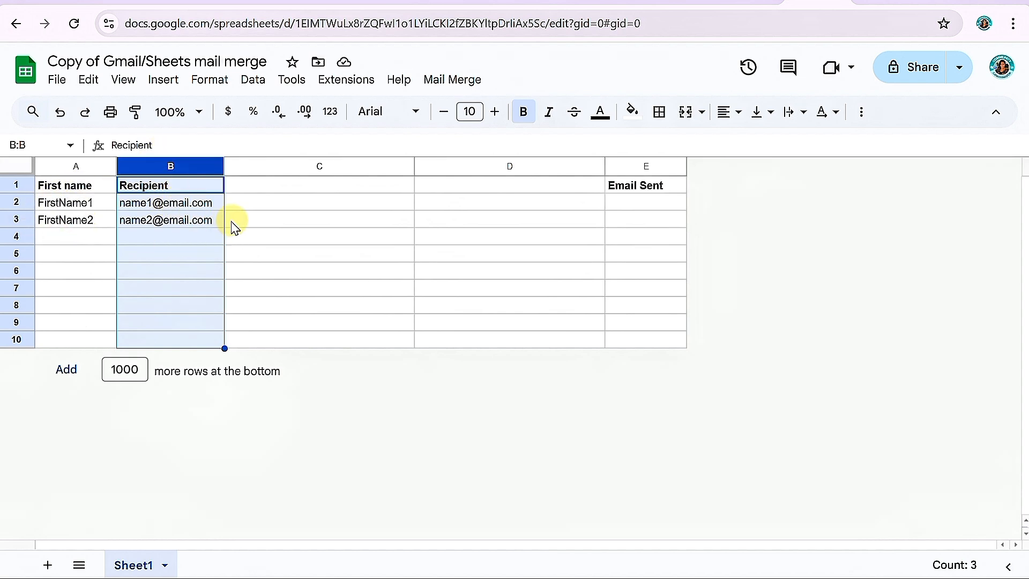
left_click(193, 203)
left_click(182, 225)
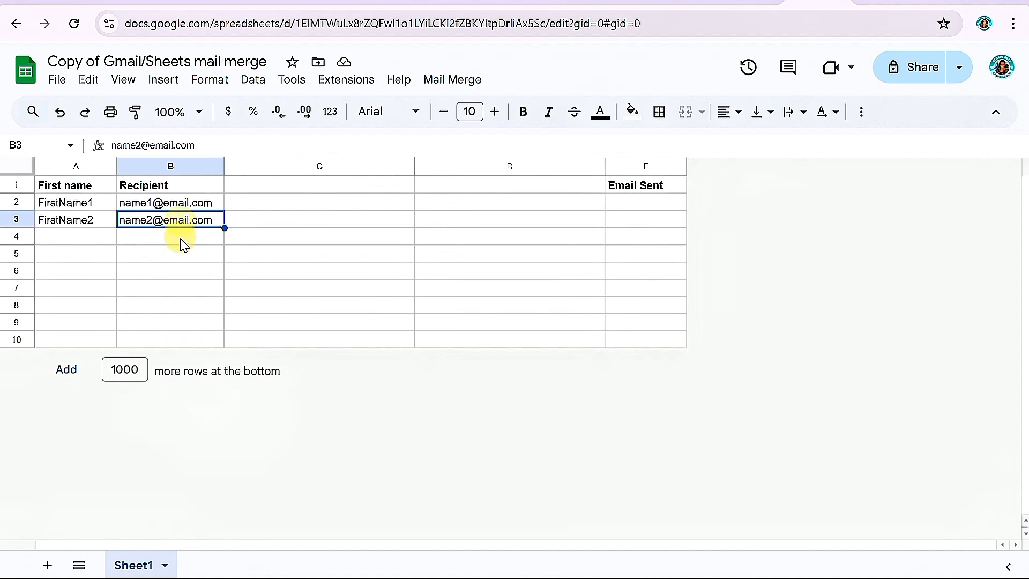
left_click(633, 192)
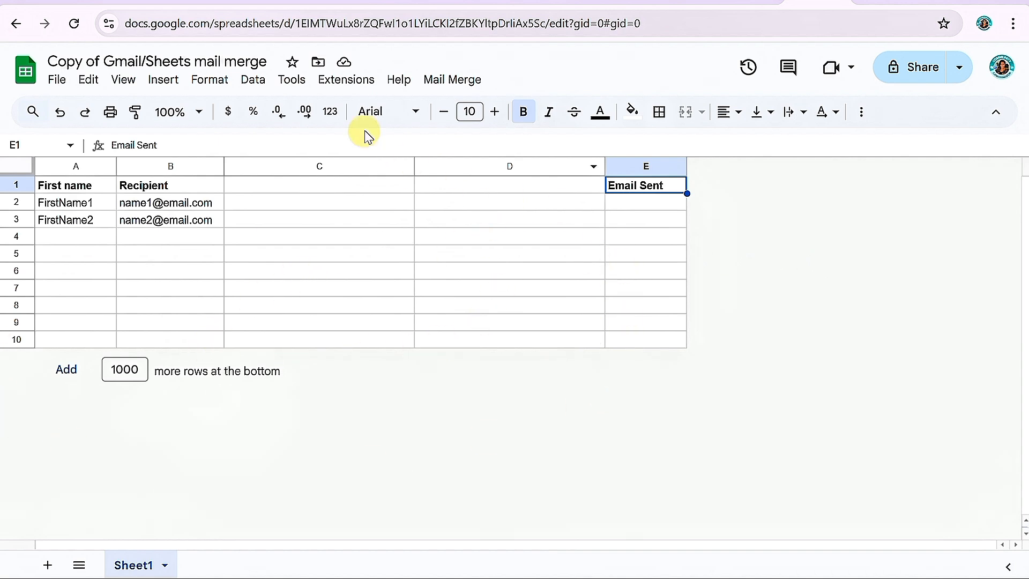
left_click(368, 81)
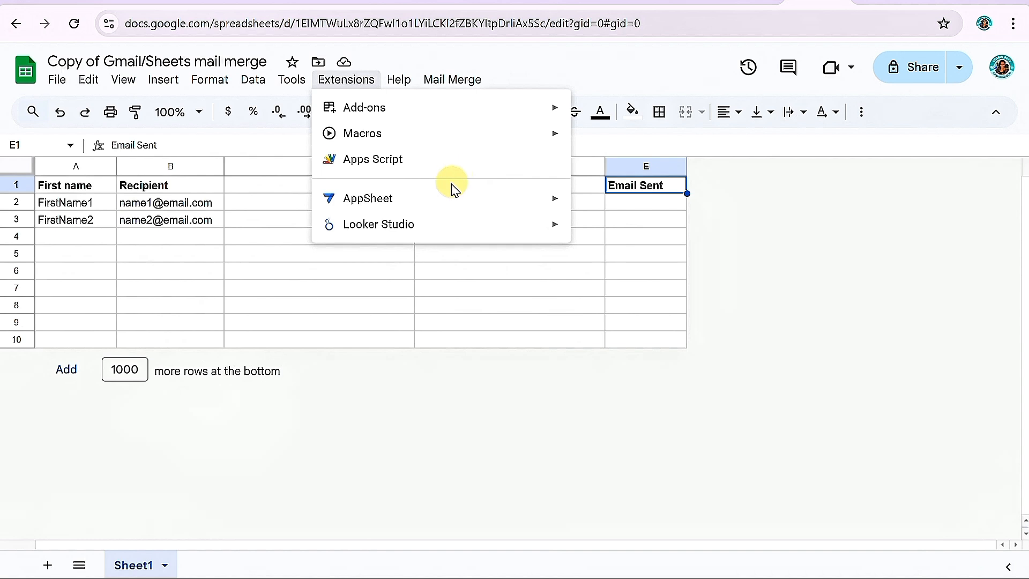
left_click(378, 341)
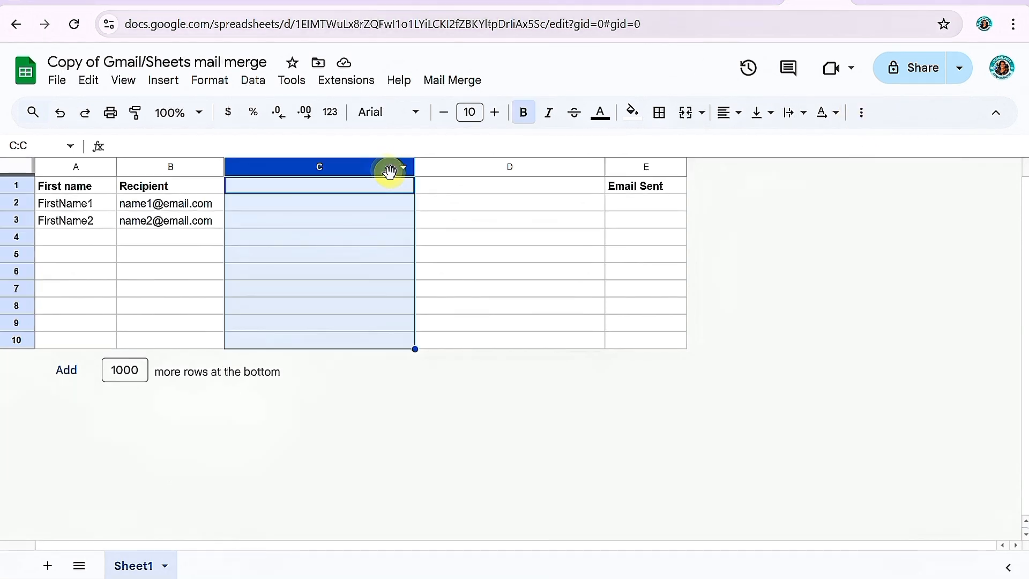
- Paste the copied Audience Type and Personal Message data into columns C and D and fit both column widths to their contents
key("ctrl+v")
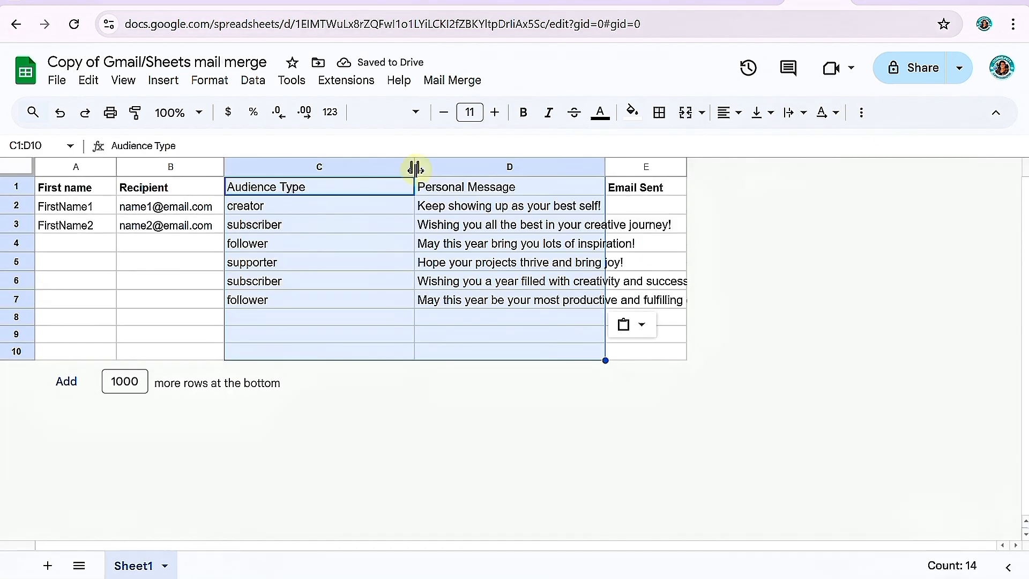
double_click(415, 167)
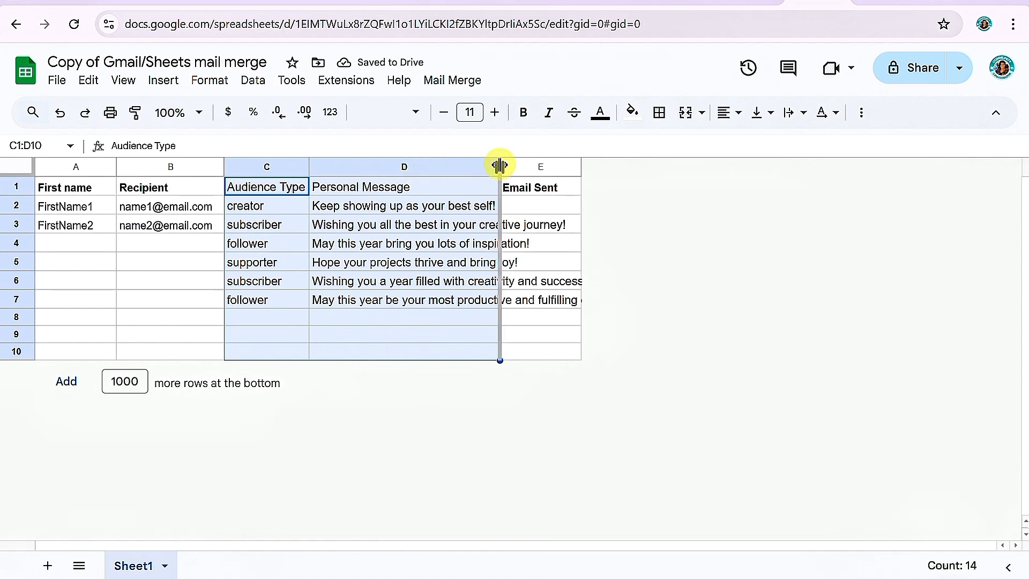
double_click(499, 166)
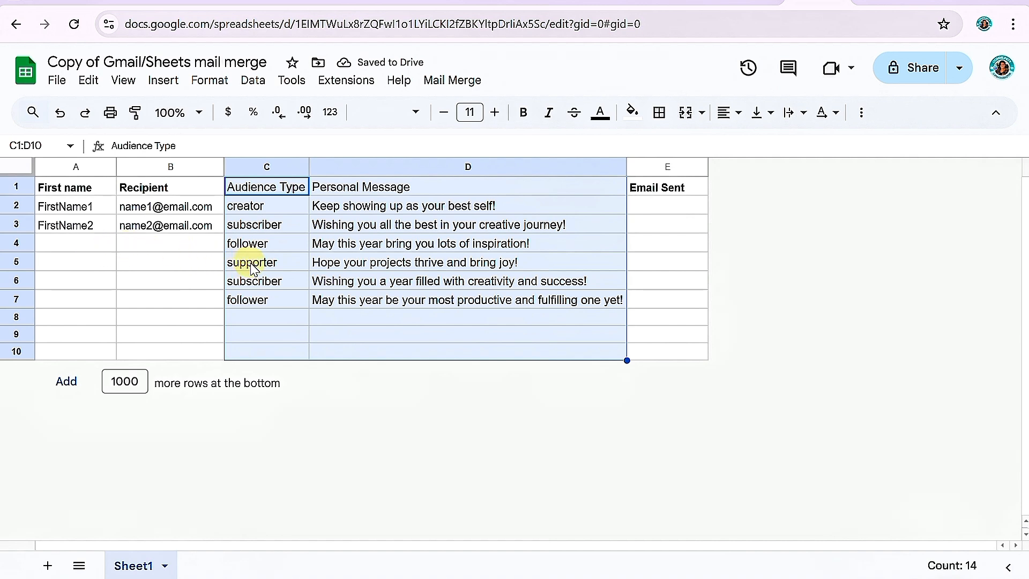
- Paste the copied first names and recipient email addresses into the First name and Recipient columns, starting at A2
left_click(70, 206)
key("ctrl+v")
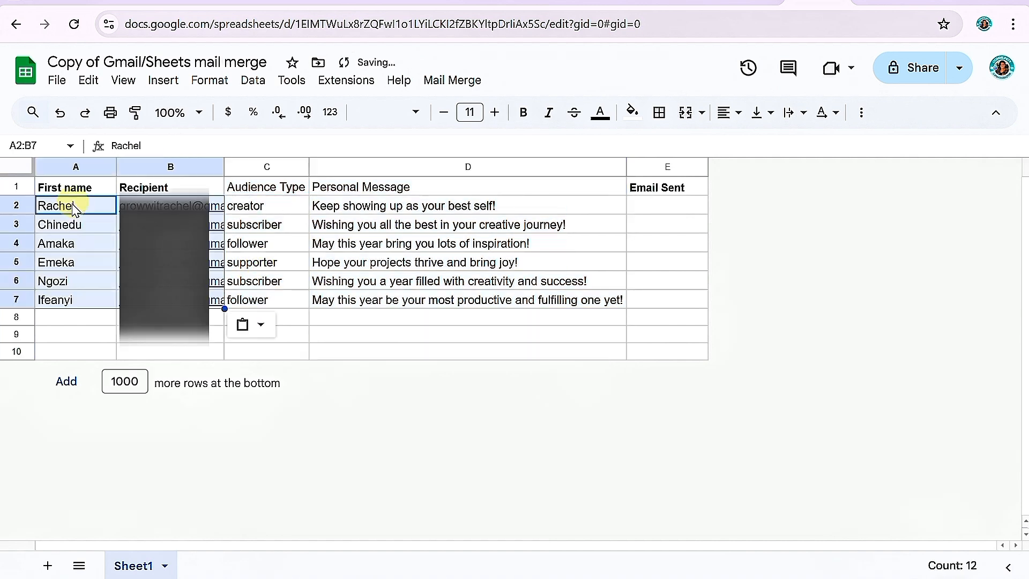
left_click(518, 429)
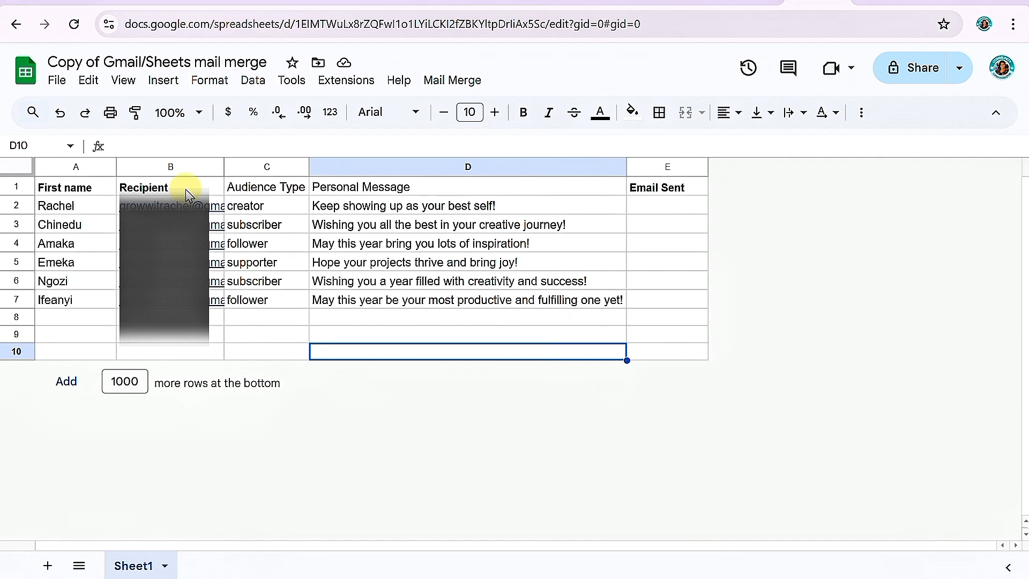
- Copy the Recipient header from the sheet and enter {{Recipient}} as the recipient of the Gmail draft
left_click(186, 189)
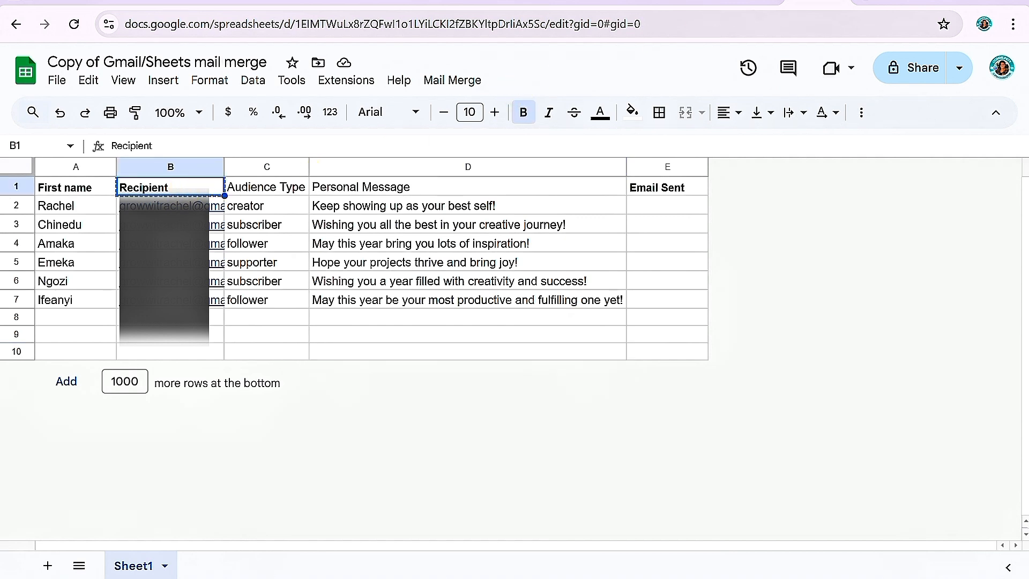
left_click(748, 2)
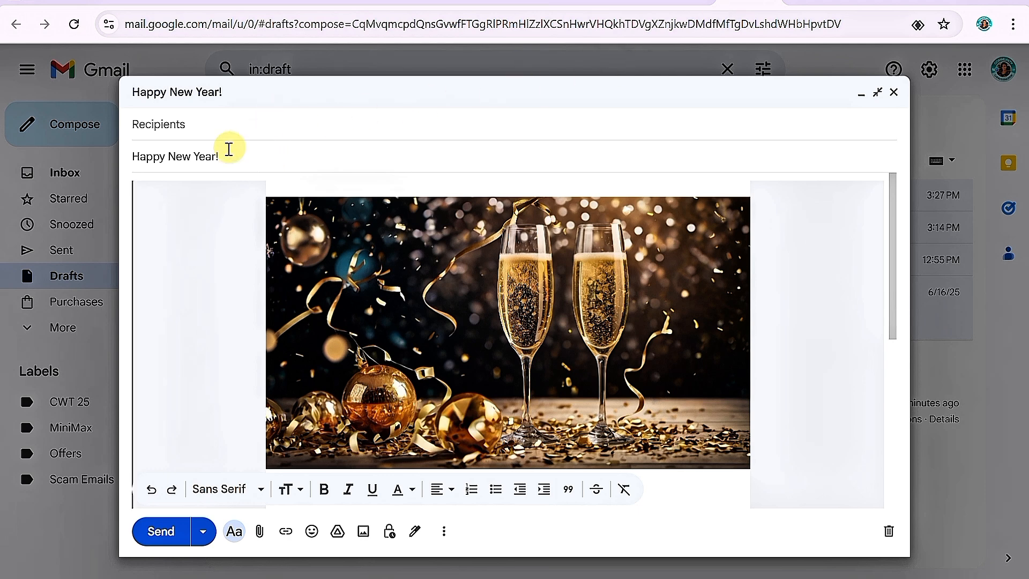
left_click(251, 127)
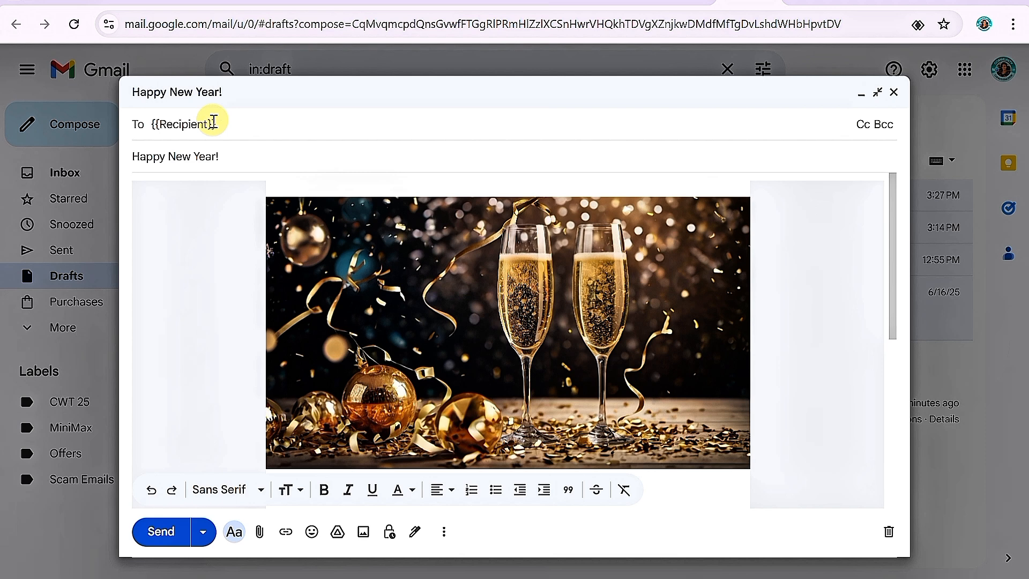
- Change the draft's subject to "Happy New Year, {{First name}}!" and copy the {{First name}} placeholder
left_click(215, 157)
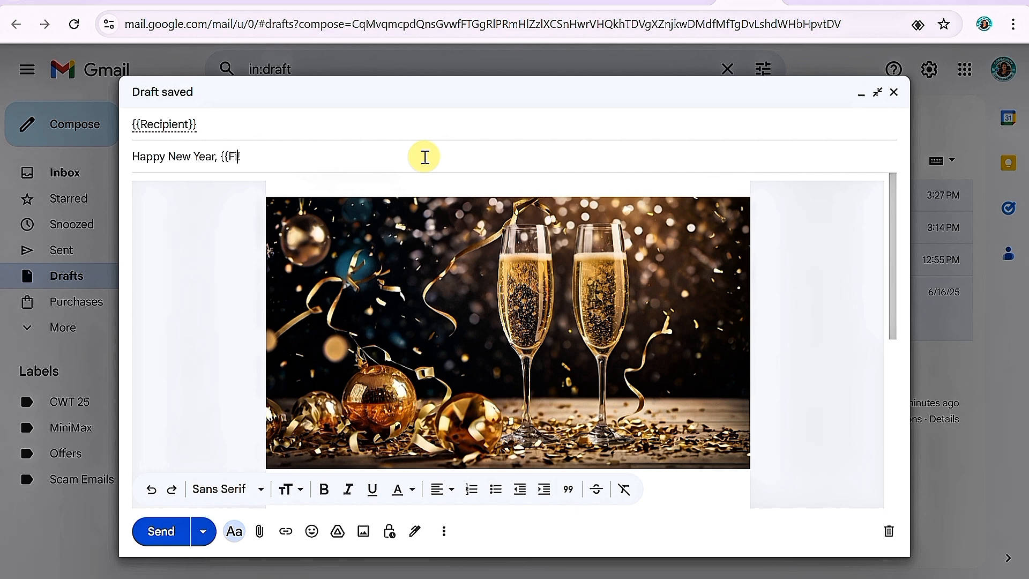
type("rst name")
key("shift+Left")
key("shift+Left")
key("shift+Left")
key("shift+Left")
key("shift+Left")
key("shift+Left")
key("shift+Left")
key("shift+Left")
key("shift+Left")
key("shift+Left")
key("ctrl+c")
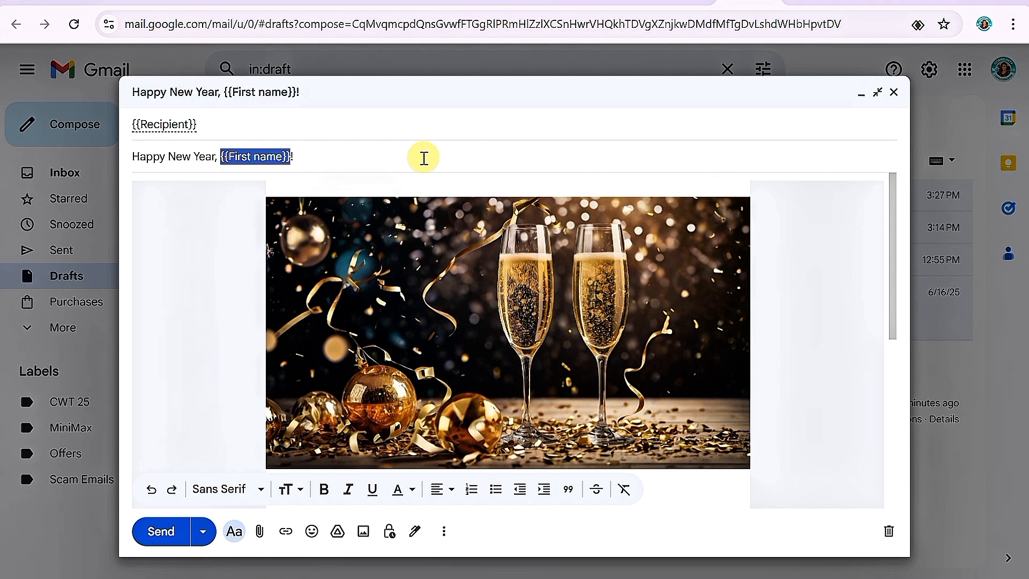
- Paste the {{First name}} placeholder into the email's greeting so it reads "Hi {{First name}},"
scroll(370, 327, "down", 5)
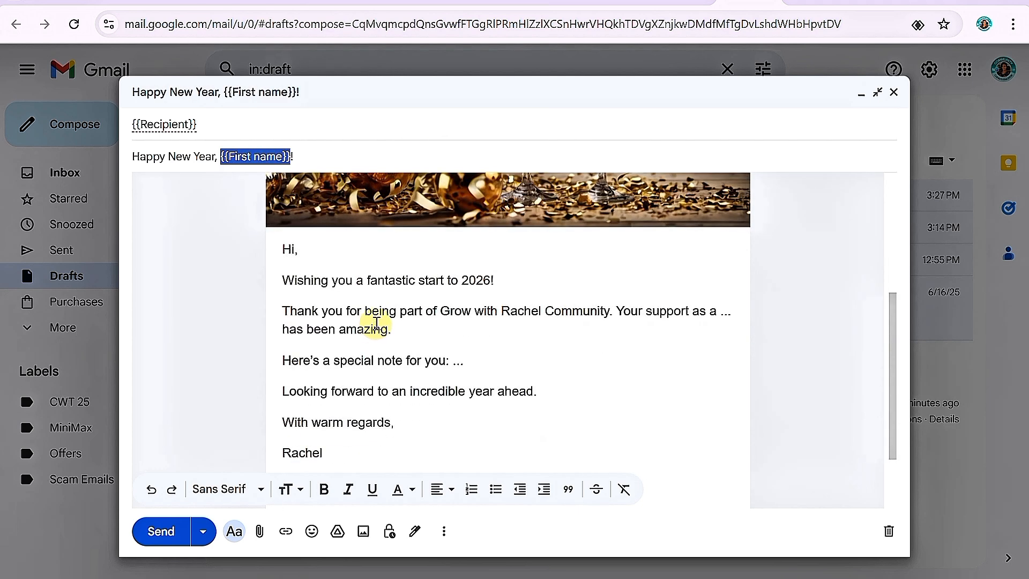
left_click(300, 252)
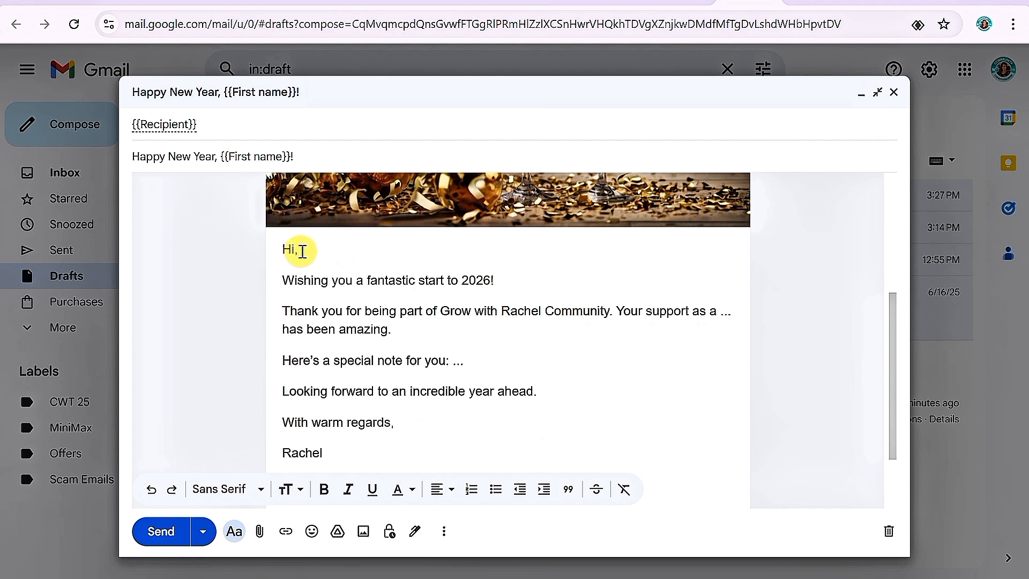
key("ctrl+v")
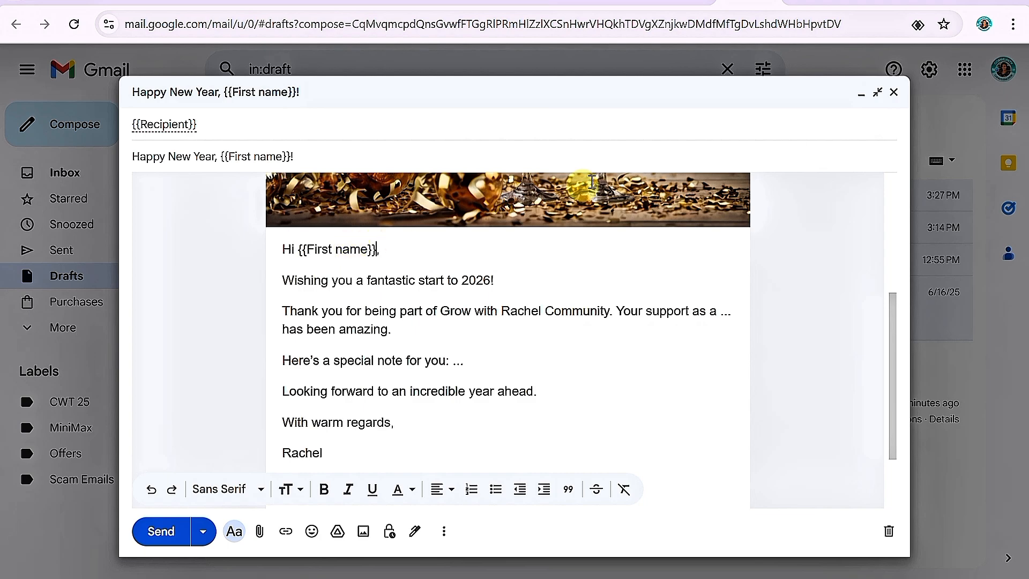
- Replace the ellipsis after "support as a" with {{Audience Type}} and the one after "special note for you:" with {{Personal Message}}, using the sheet's header names
left_click(823, 4)
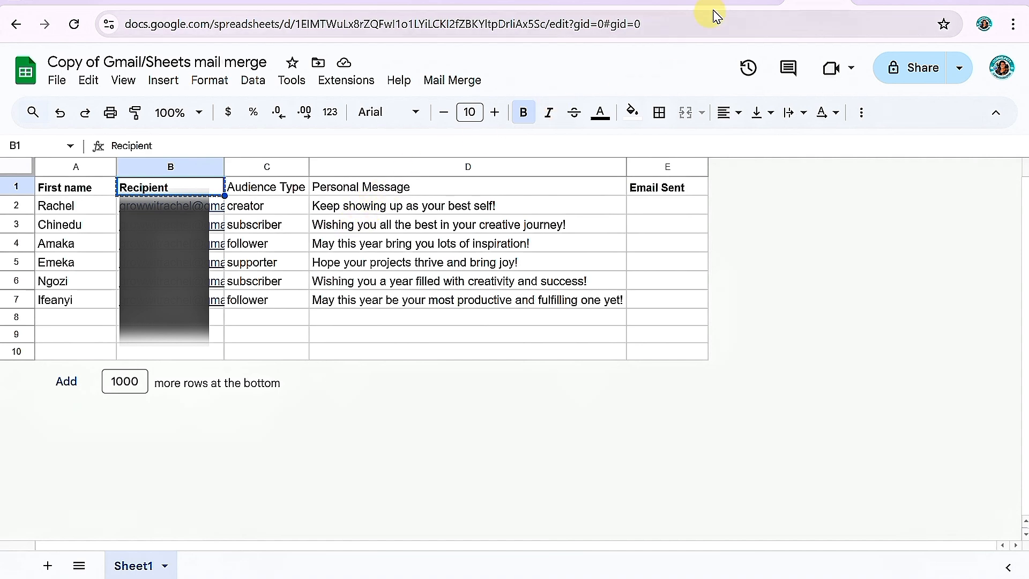
left_click(741, 3)
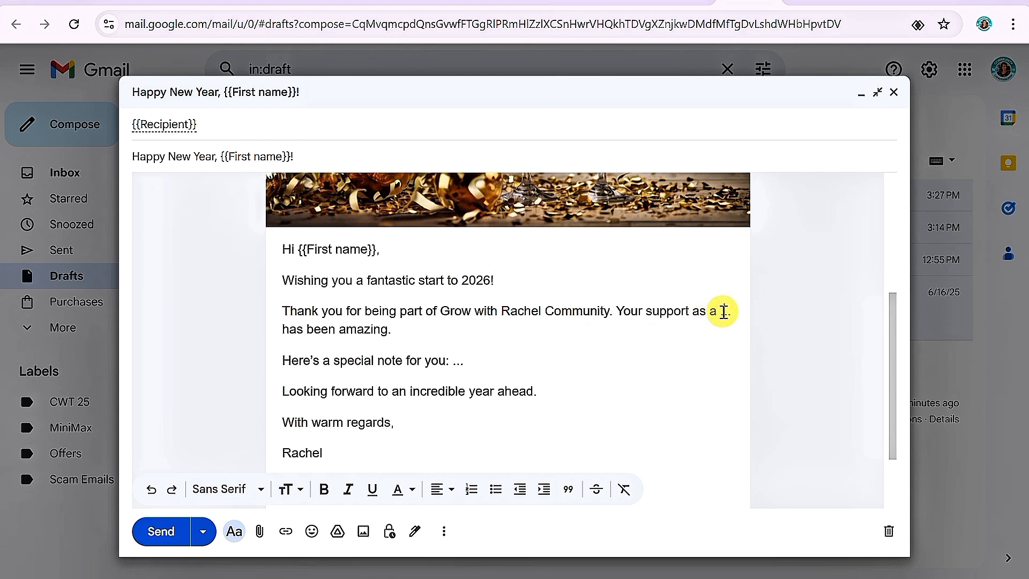
double_click(724, 311)
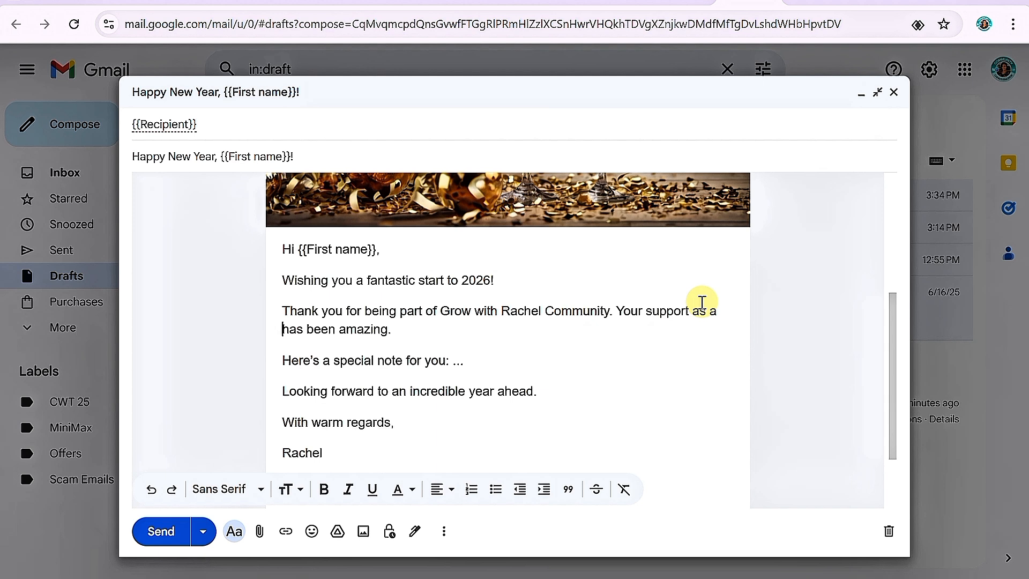
key("BackSpace")
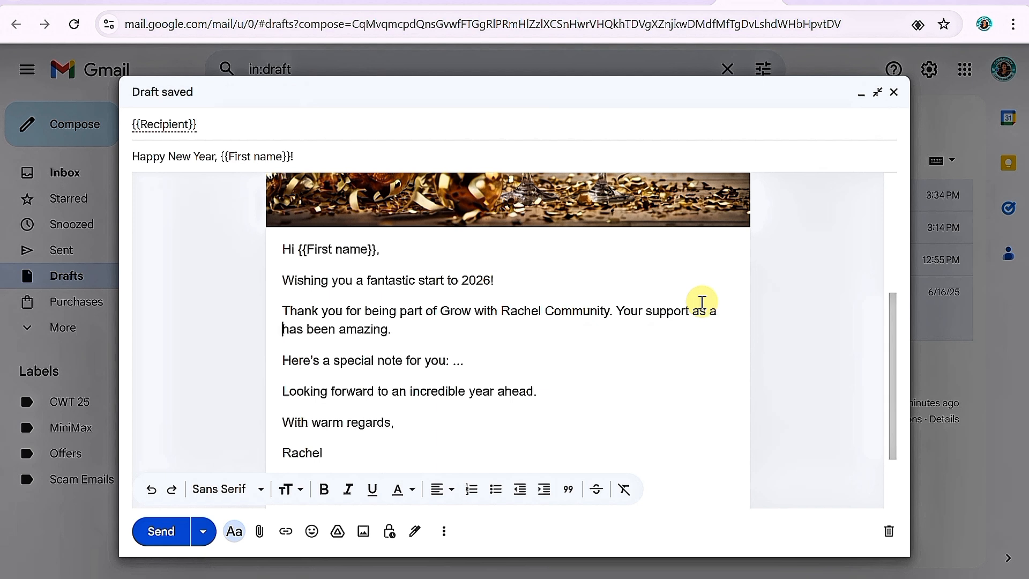
type("{{")
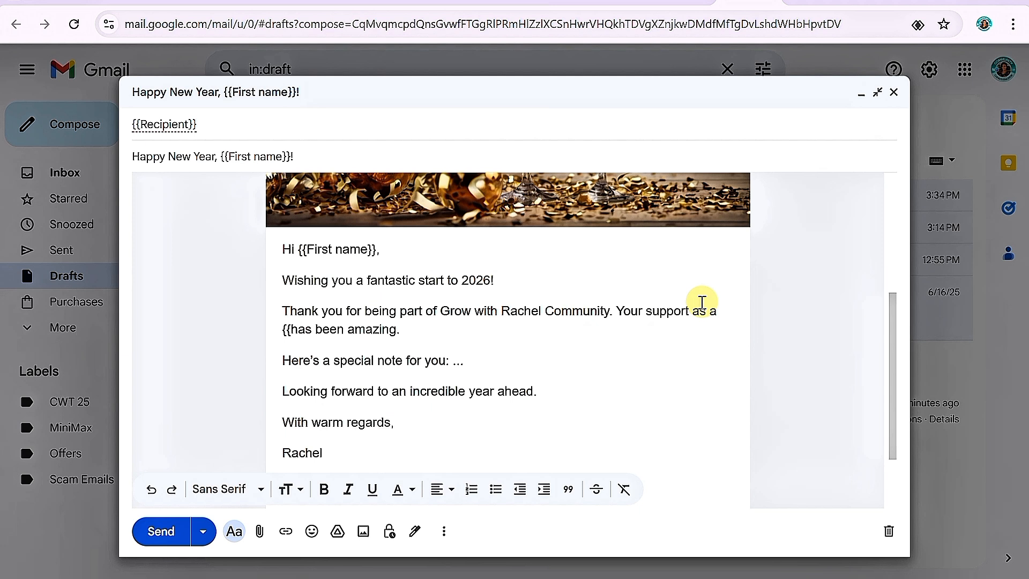
type("A")
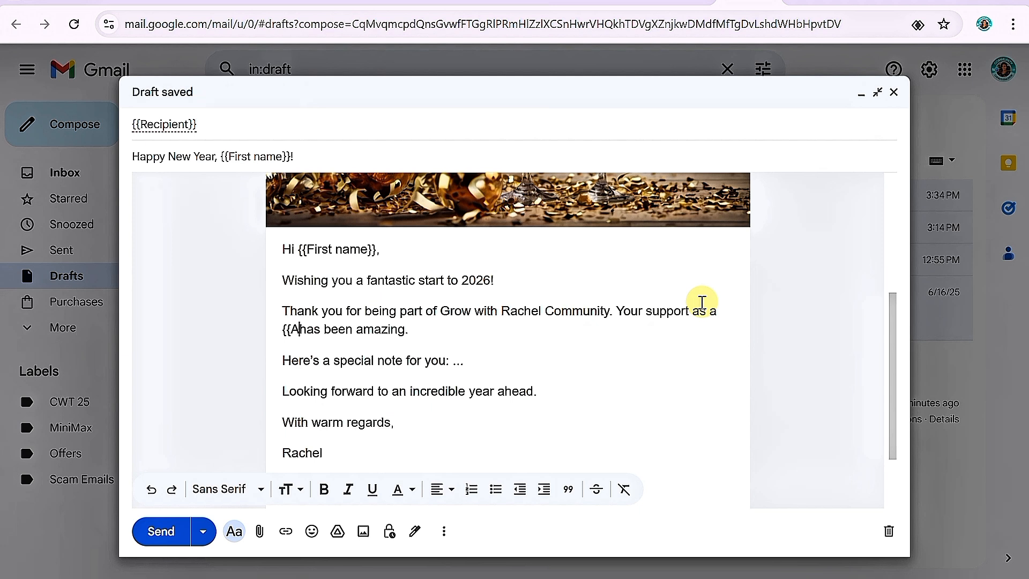
type("udience Type}}")
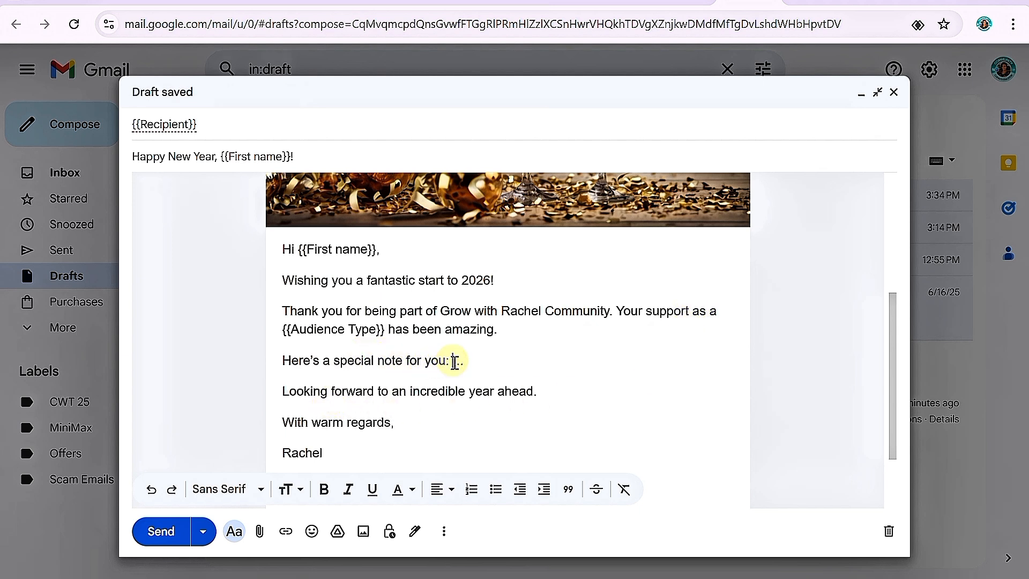
left_click_drag(454, 363, 471, 363)
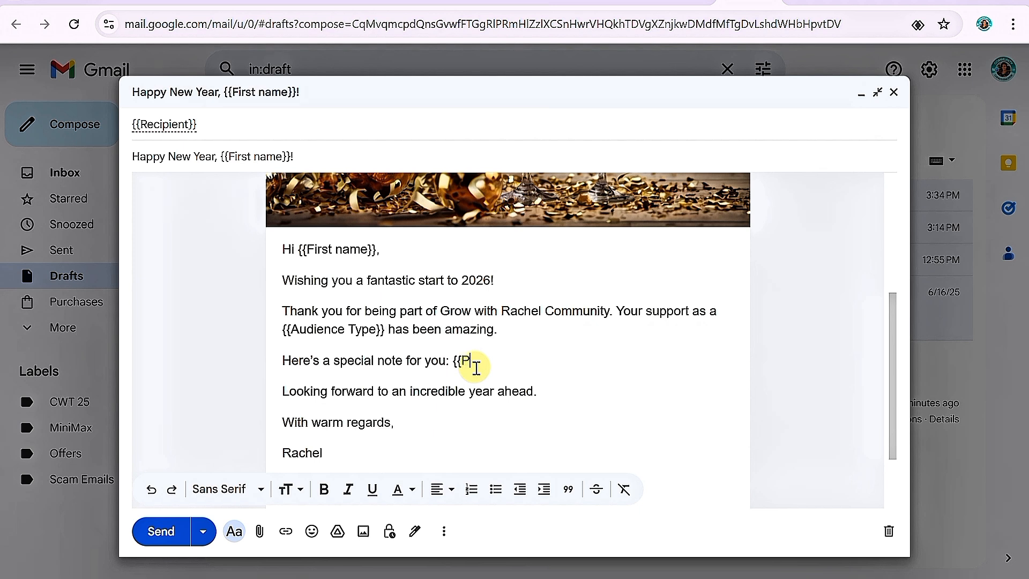
type("{{Personal Message}}")
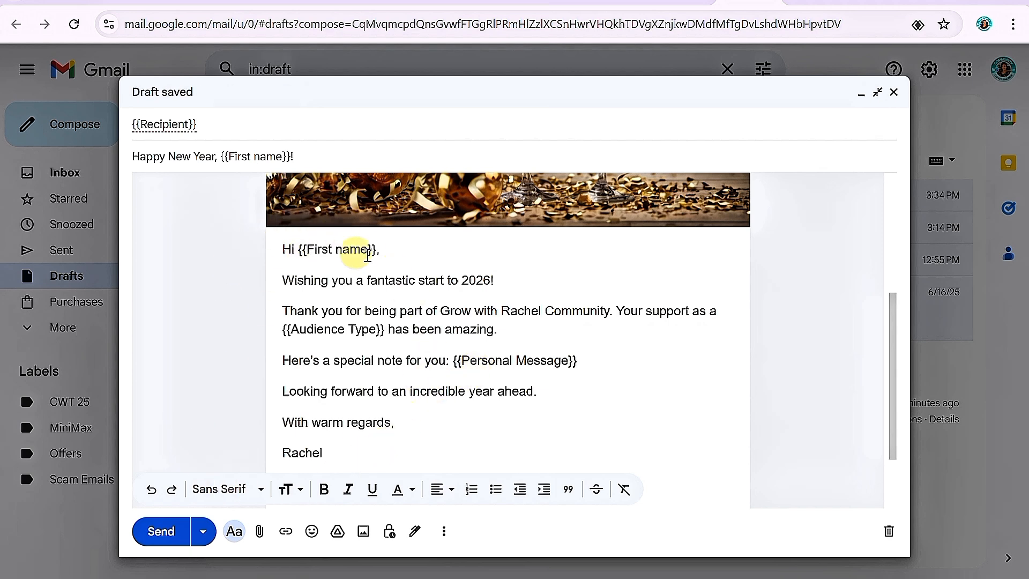
- Compare the draft's placeholders with the sheet's column headers and review the whole email from banner to social icons
left_click(816, 1)
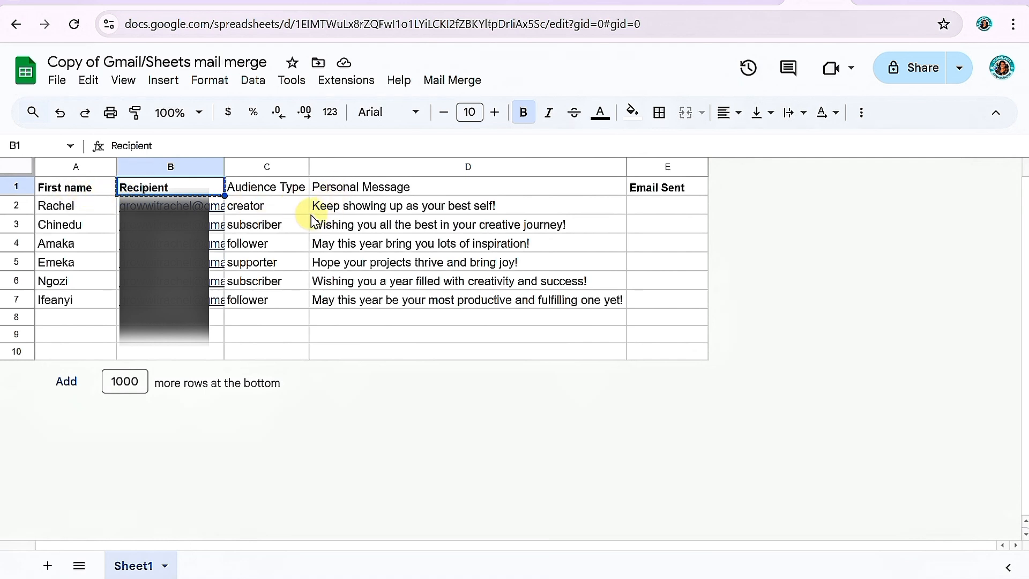
left_click(750, 2)
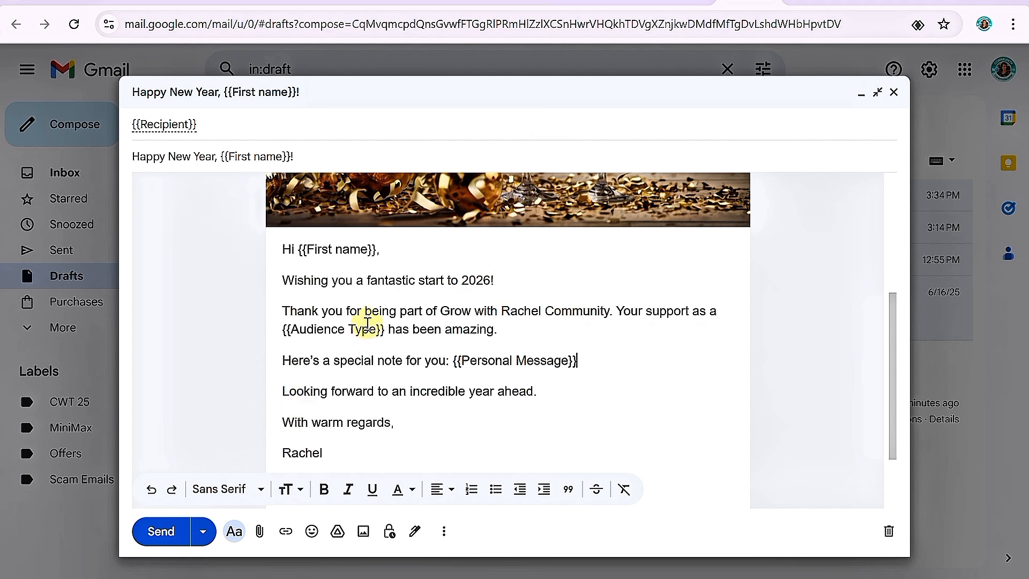
scroll(351, 339, "down", 2)
scroll(351, 339, "up", 5)
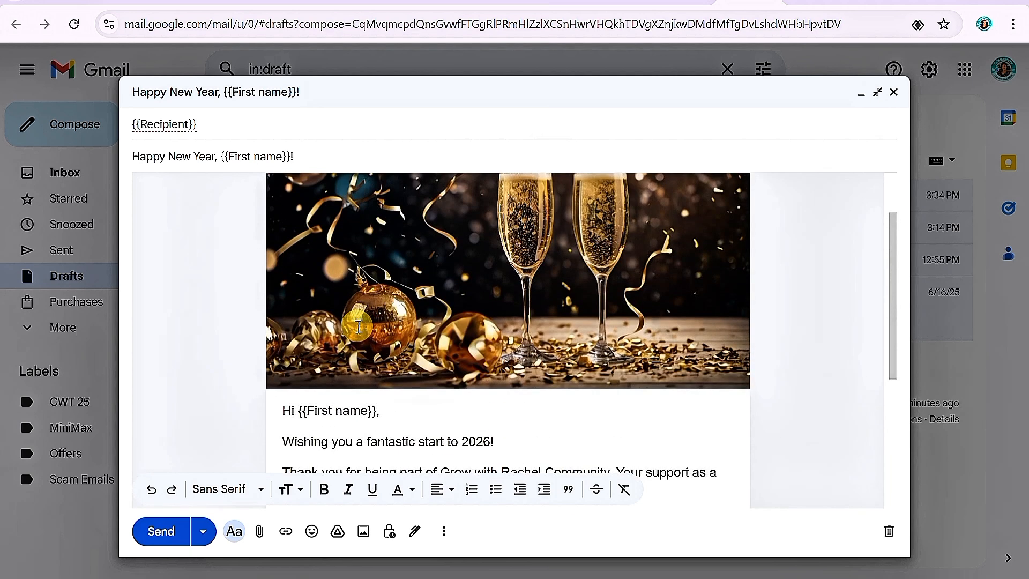
scroll(395, 360, "down", 5)
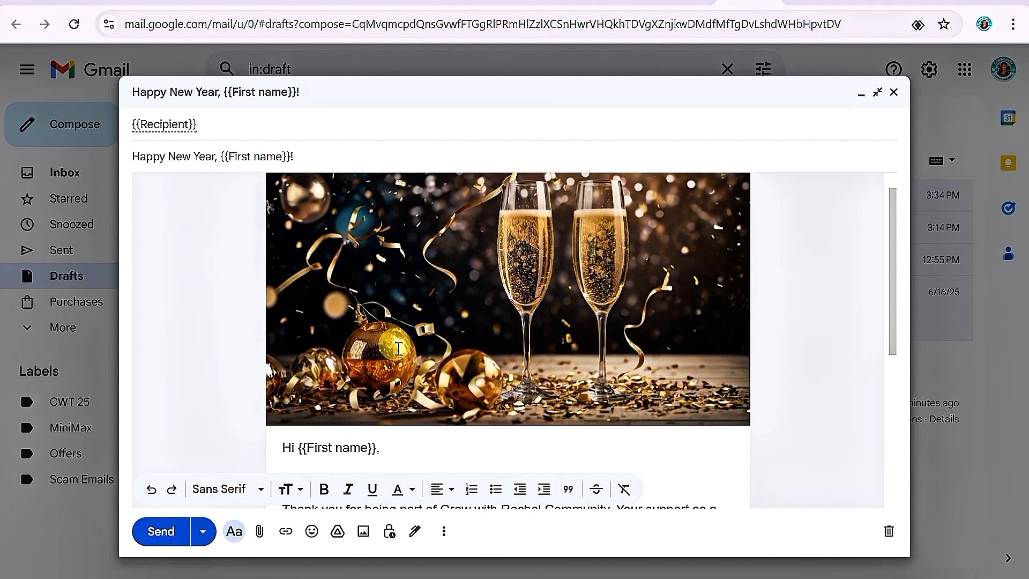
scroll(395, 360, "down", 2)
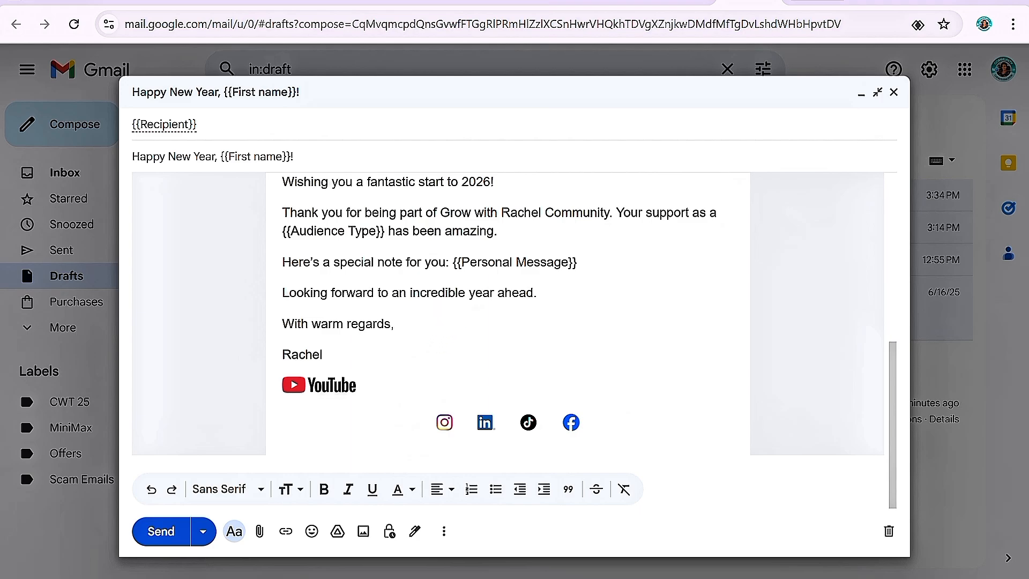
- Switch to the mail merge sheet, run Send Emails and accept the script's authorization request
left_click(858, 4)
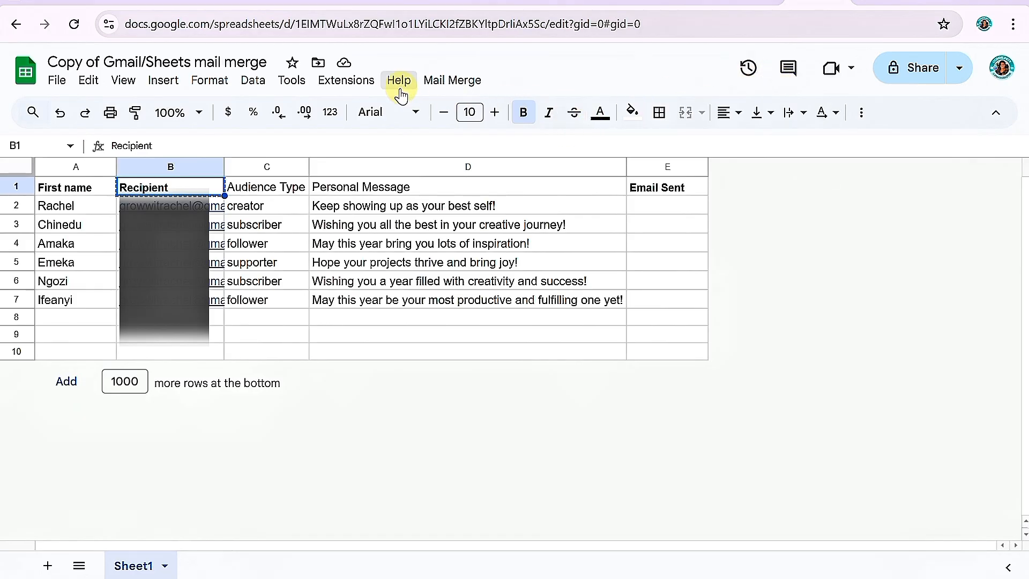
left_click(448, 85)
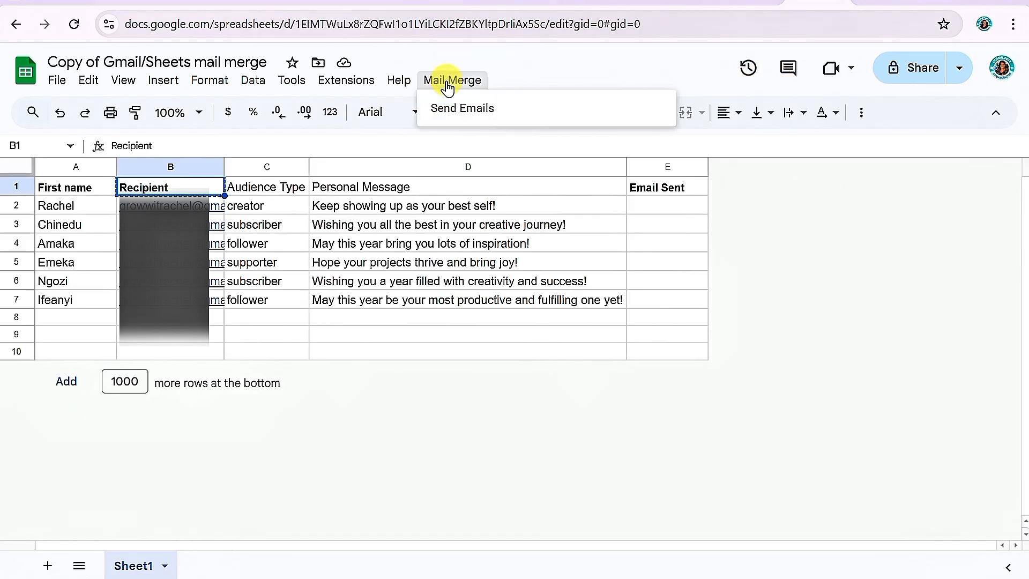
left_click(454, 112)
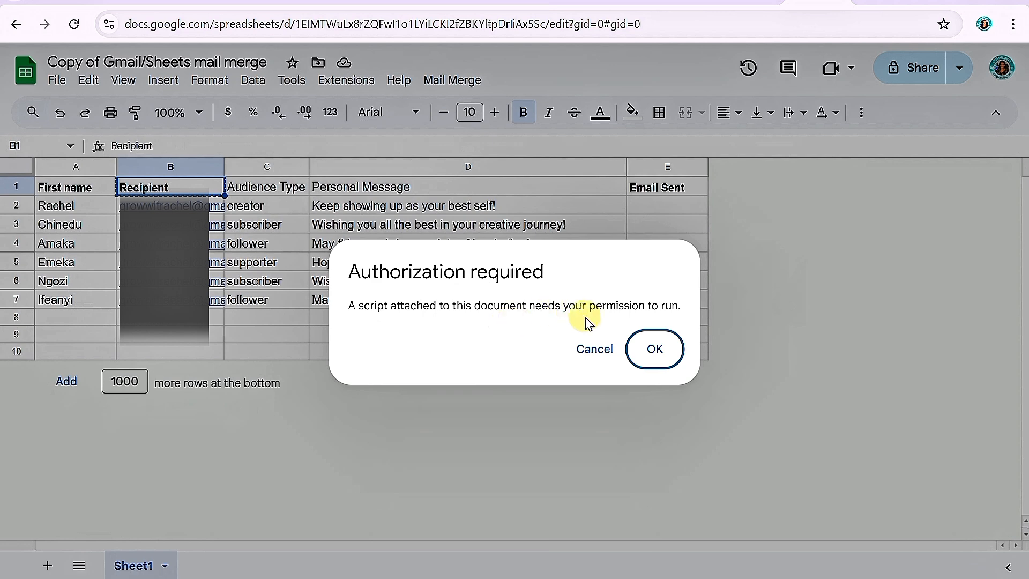
left_click(654, 351)
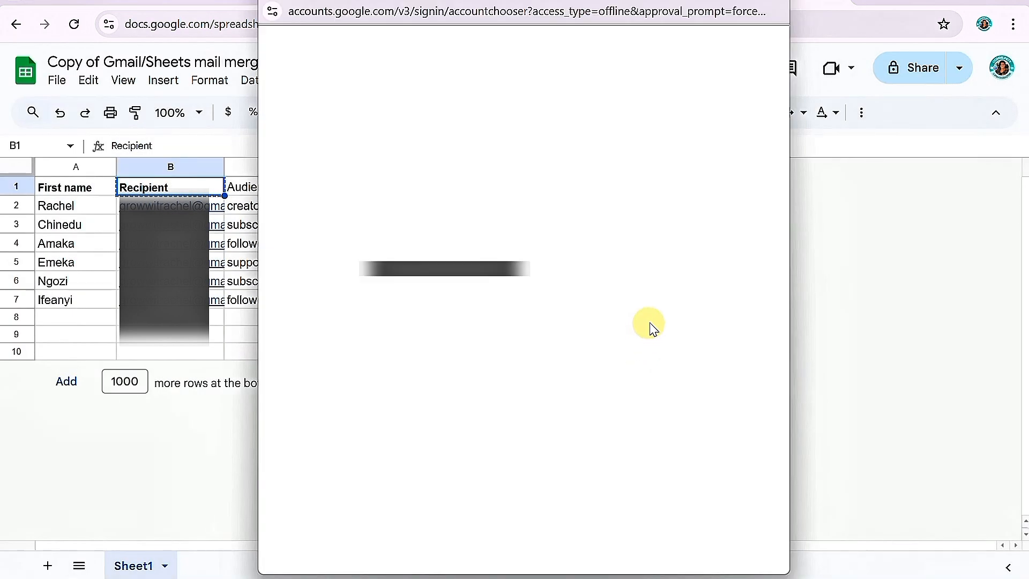
- Choose the Google account for the authorization and proceed to Gmail/Sheets mail merge despite the unverified app warning
left_click(462, 272)
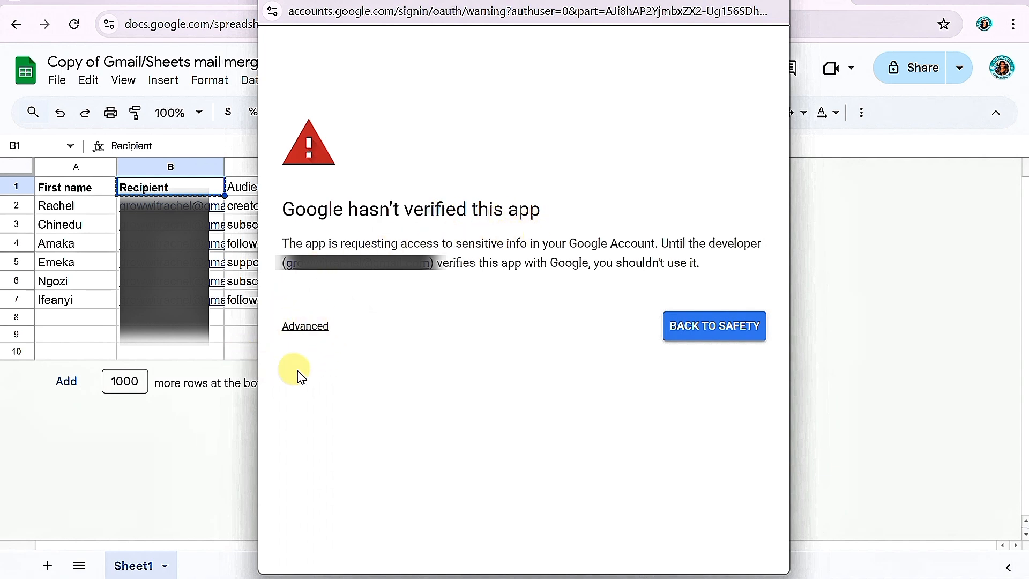
left_click(302, 326)
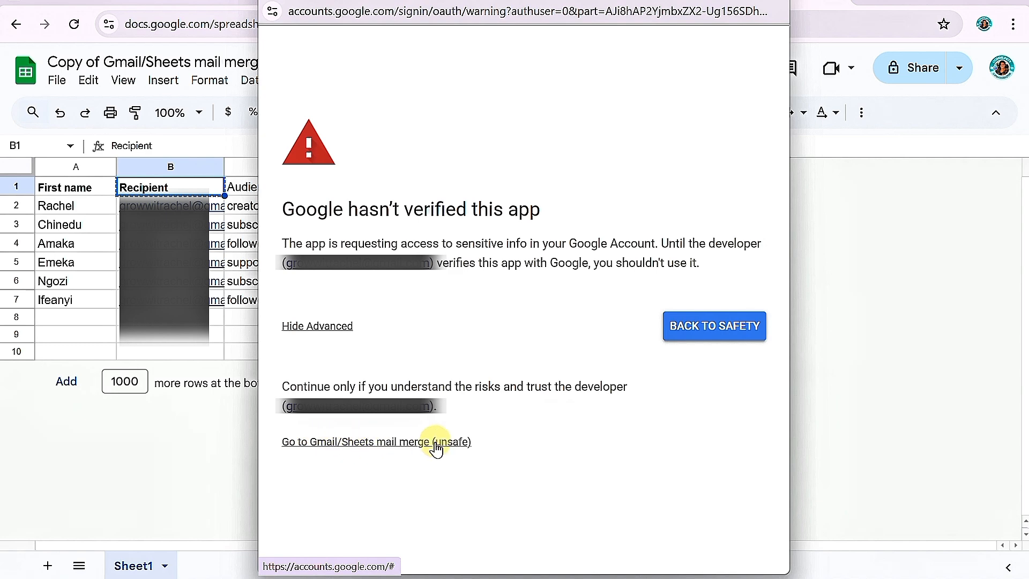
left_click(331, 445)
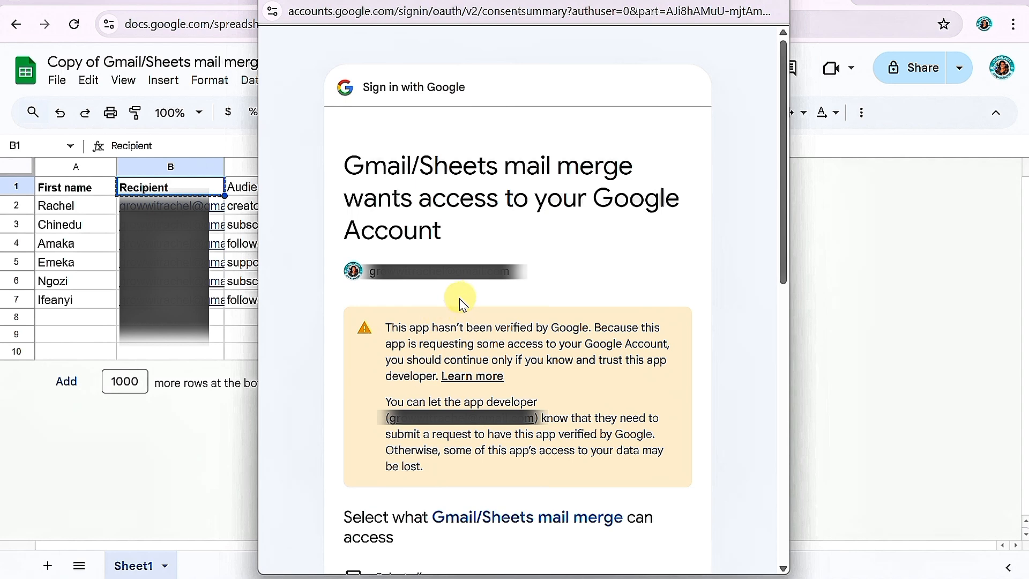
- Grant Gmail/Sheets mail merge all the requested account permissions and continue the authorization
scroll(462, 304, "down", 5)
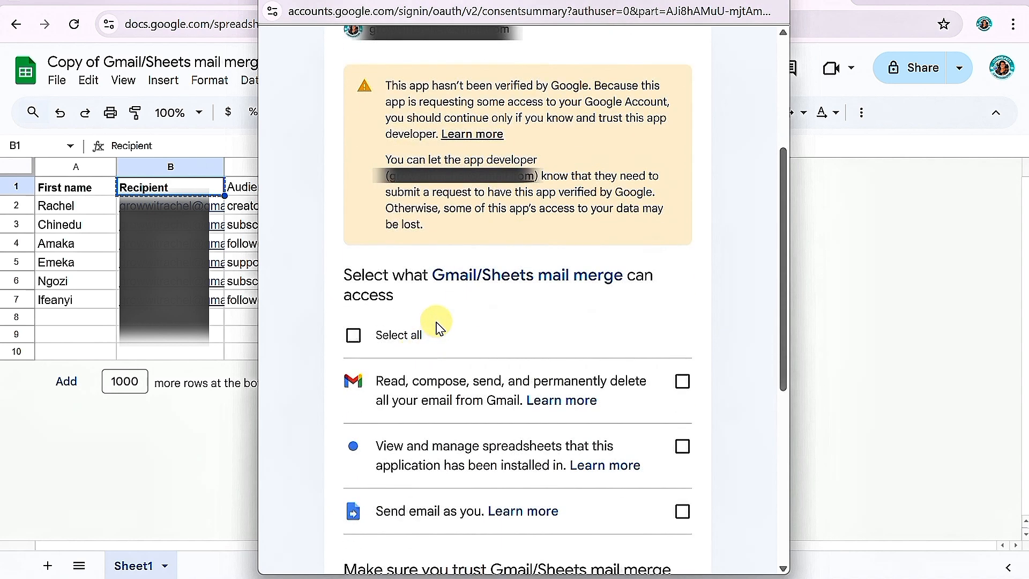
scroll(434, 330, "down", 2)
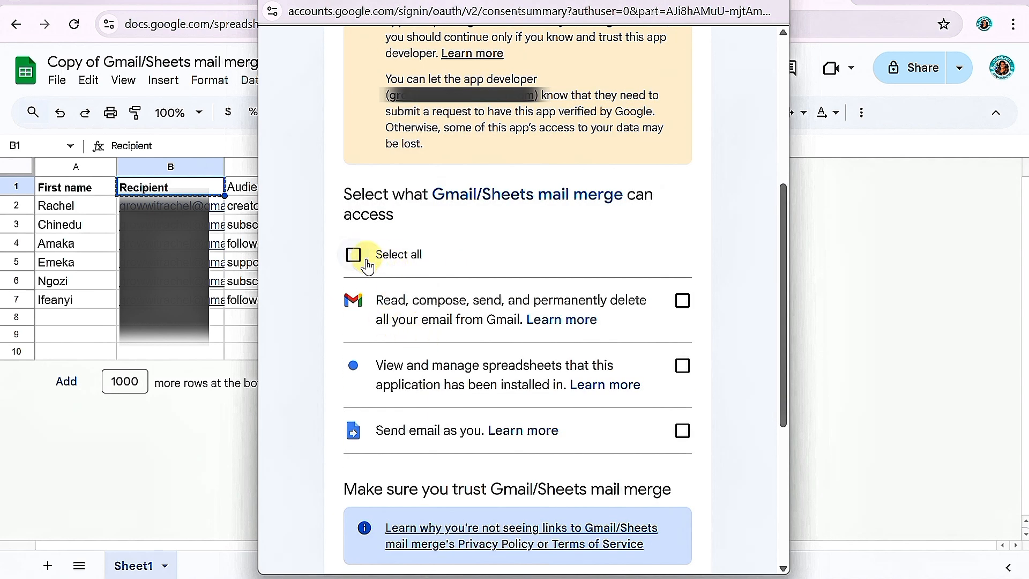
left_click(352, 257)
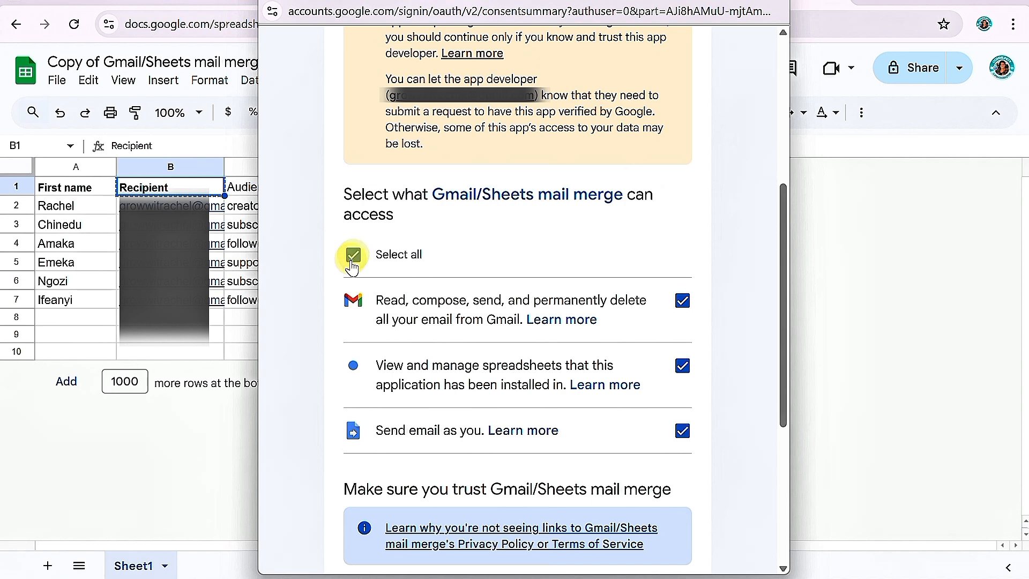
scroll(430, 363, "down", 6)
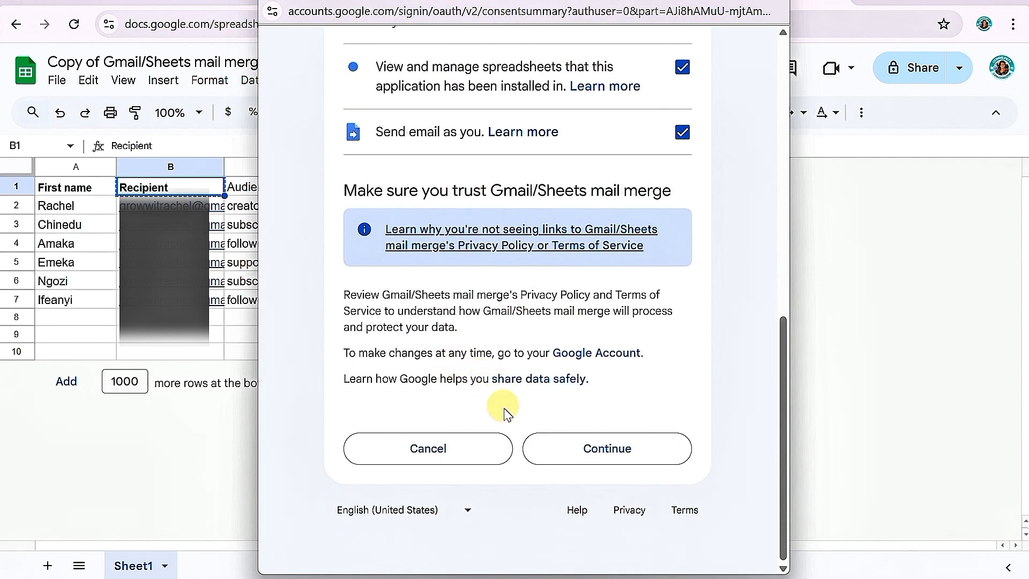
left_click(547, 449)
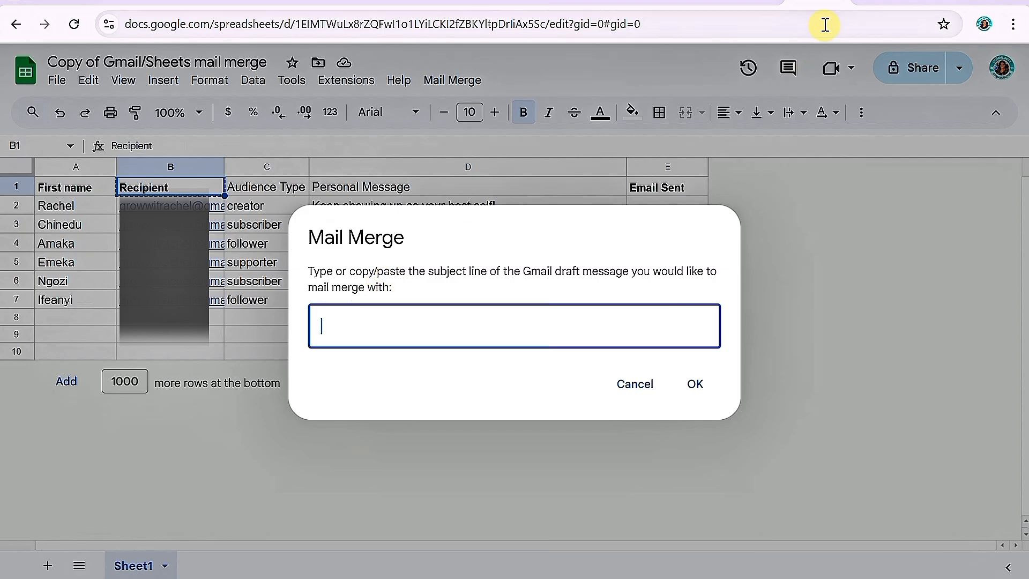
- Run the merge with the Gmail draft's copied subject "Happy New Year, {{First name}}!" and fit the Email Sent column to its contents
left_click(824, 4)
left_click_drag(332, 156, 69, 127)
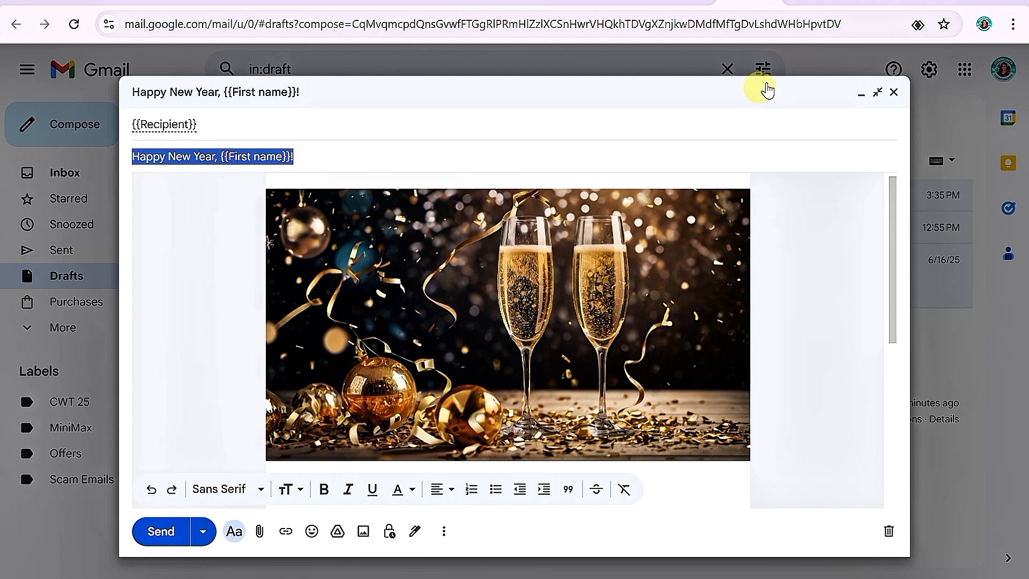
key("ctrl+c")
key("ctrl+shift+Tab")
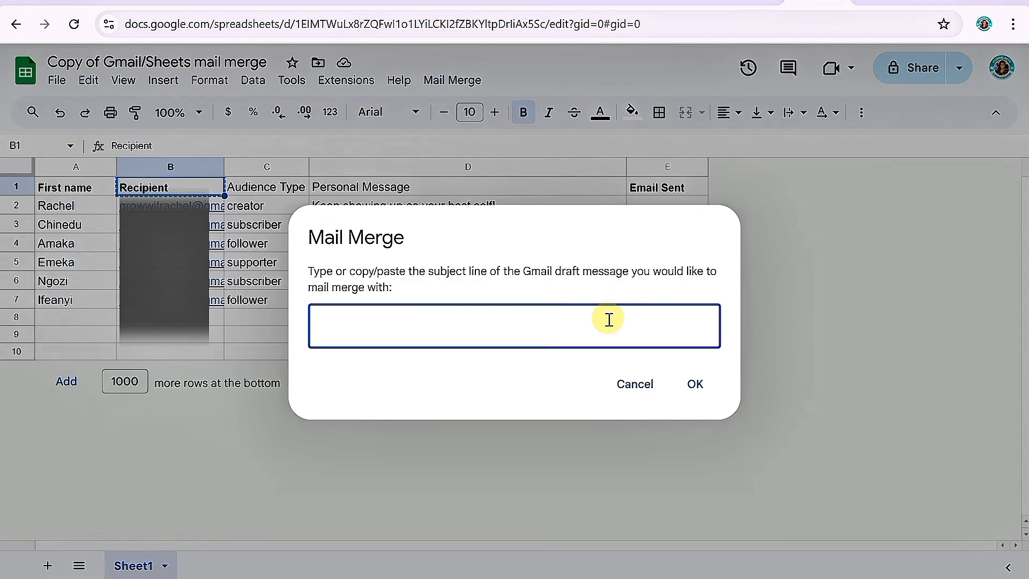
key("ctrl+v")
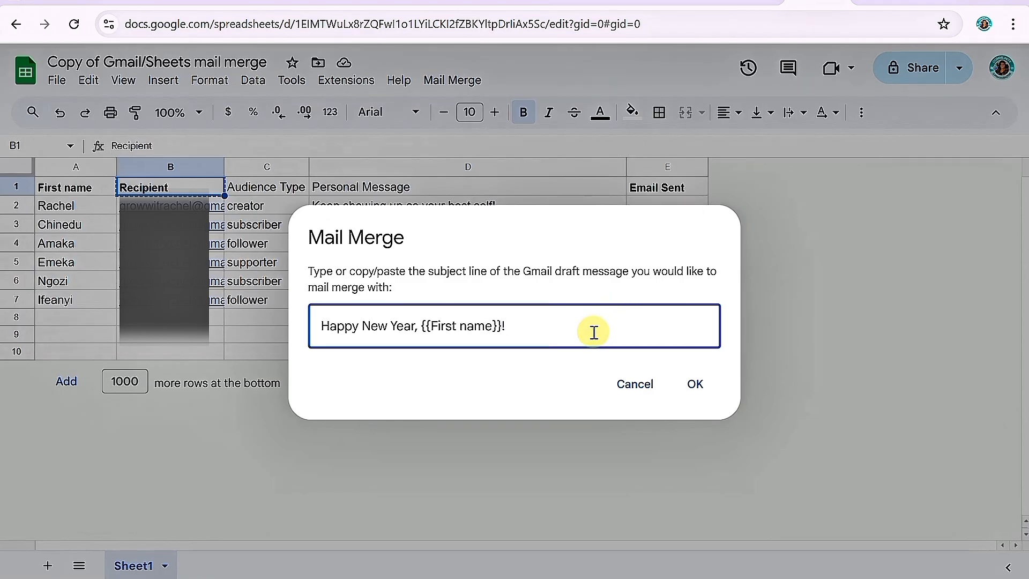
left_click(706, 395)
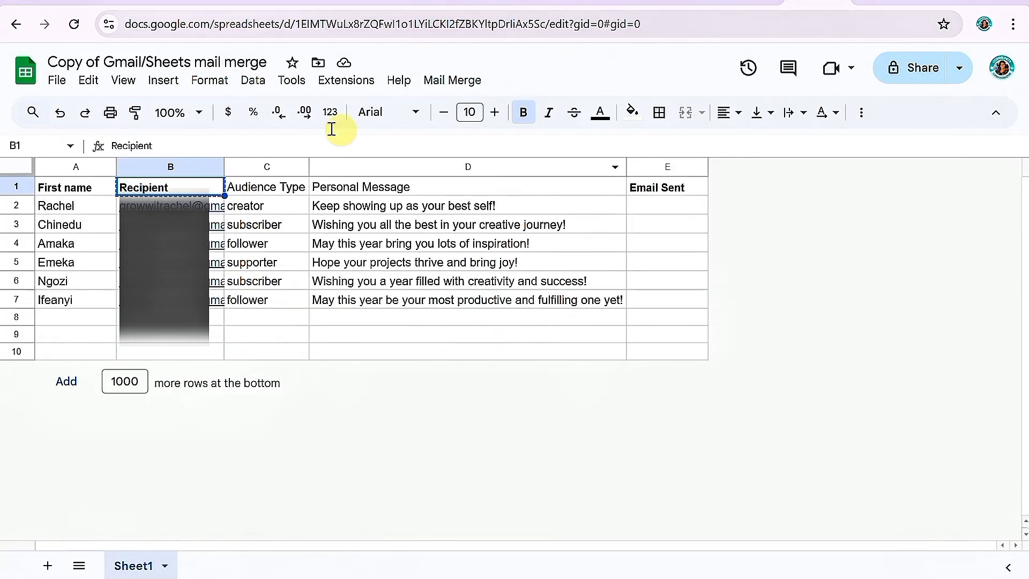
double_click(709, 168)
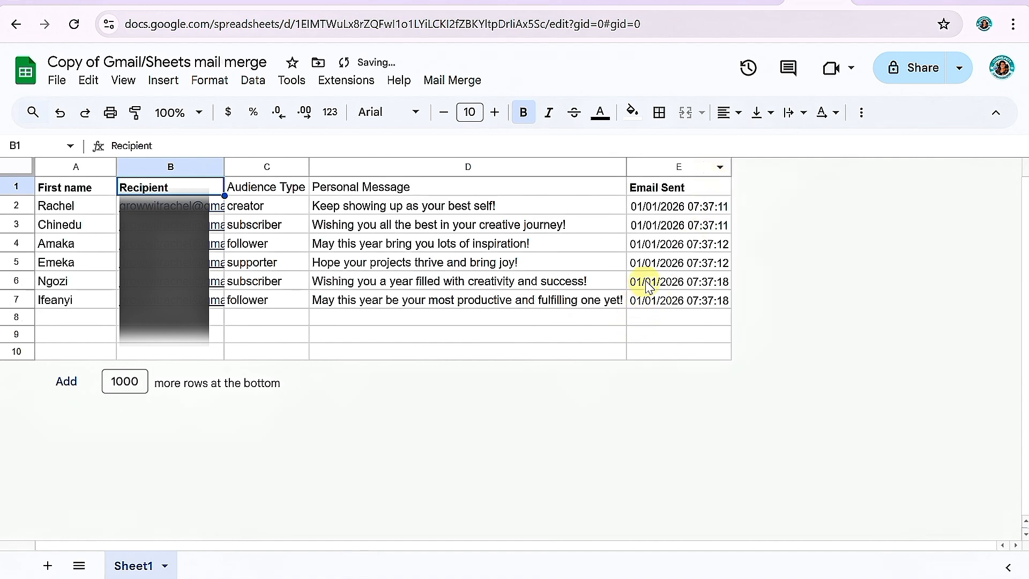
- Switch to Gmail, close the draft, and read the newest Happy New Year email in the inbox down to its social icons
left_click(757, 2)
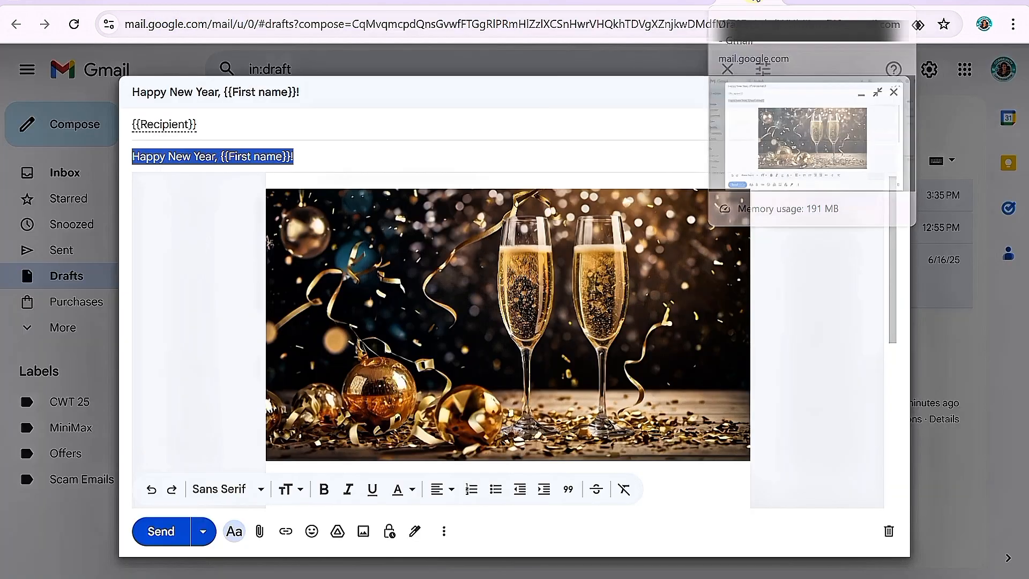
left_click(893, 92)
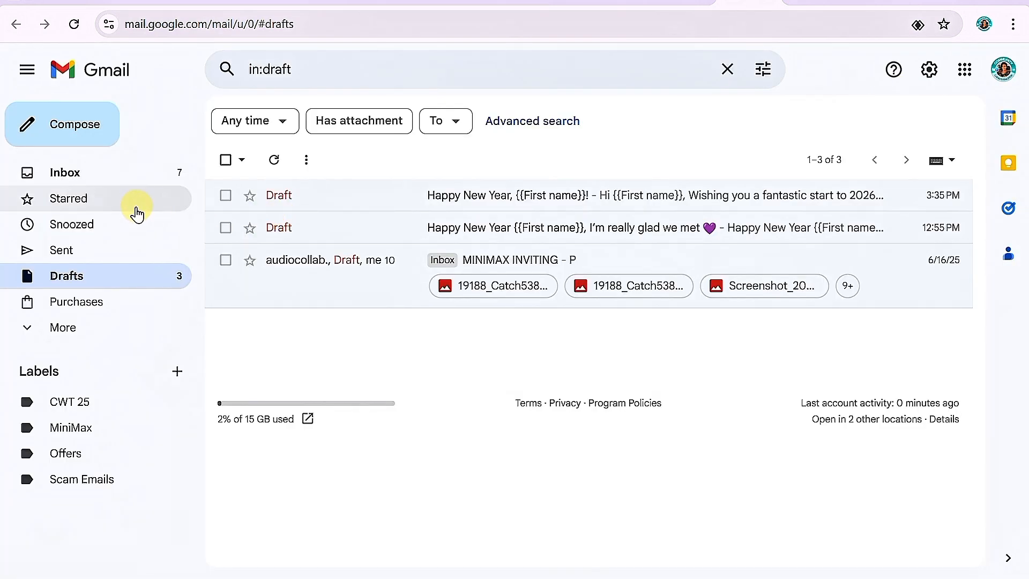
left_click(139, 171)
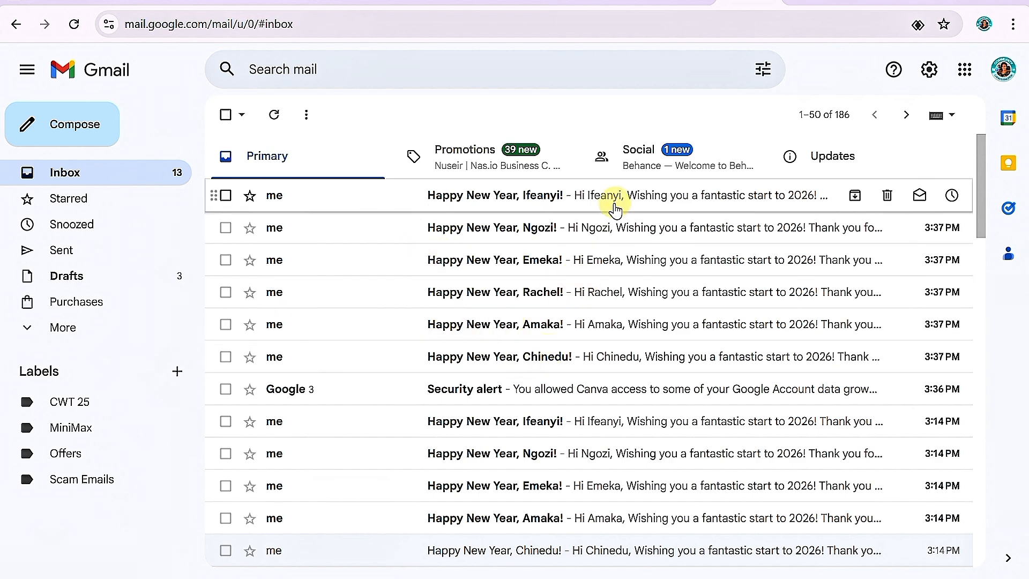
left_click(584, 196)
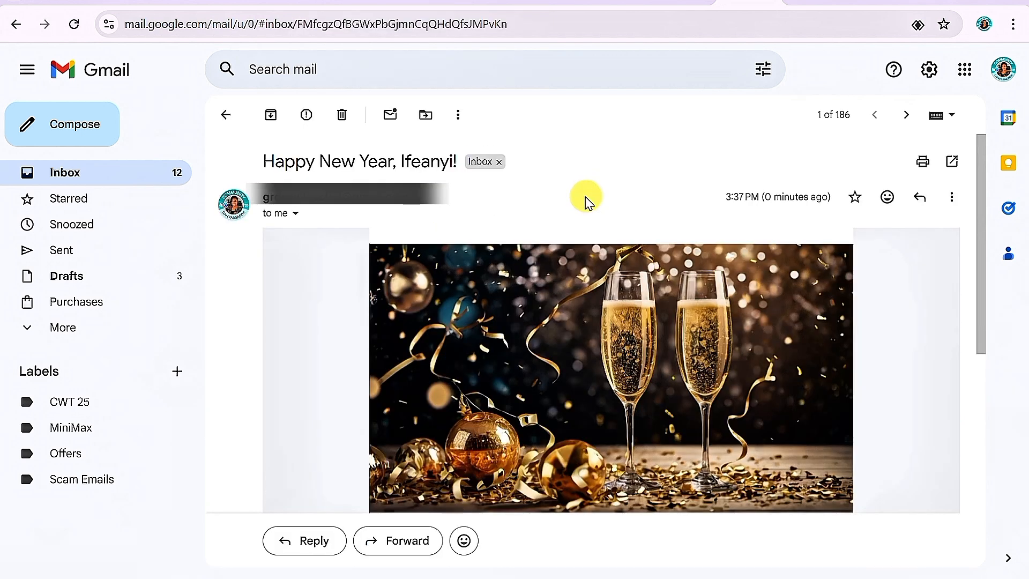
scroll(494, 310, "down", 6)
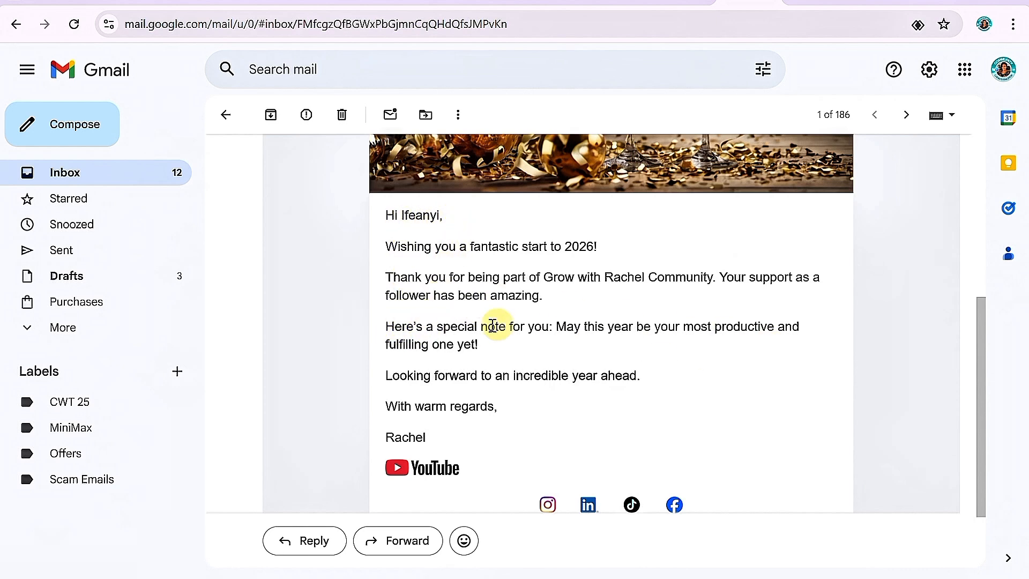
- Compare the opened email's greeting, audience type and personal message with the recipient's row in the mail merge sheet
left_click(823, 3)
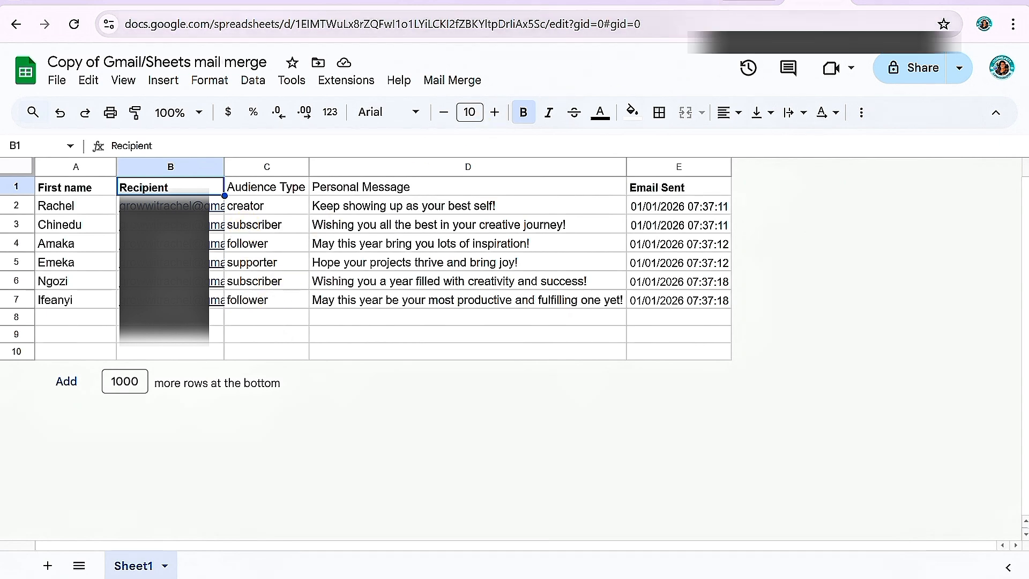
left_click(733, 5)
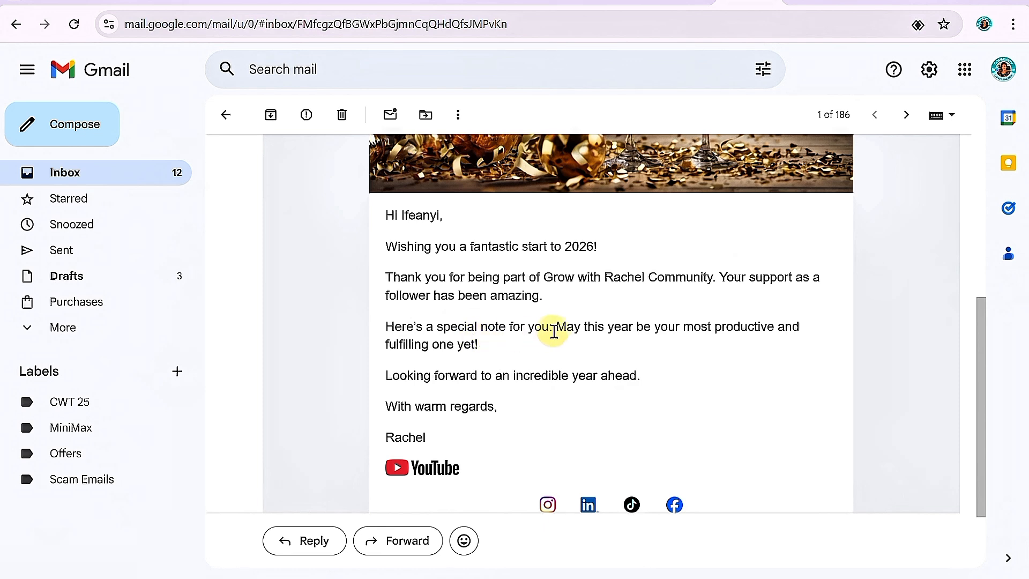
left_click(742, 5)
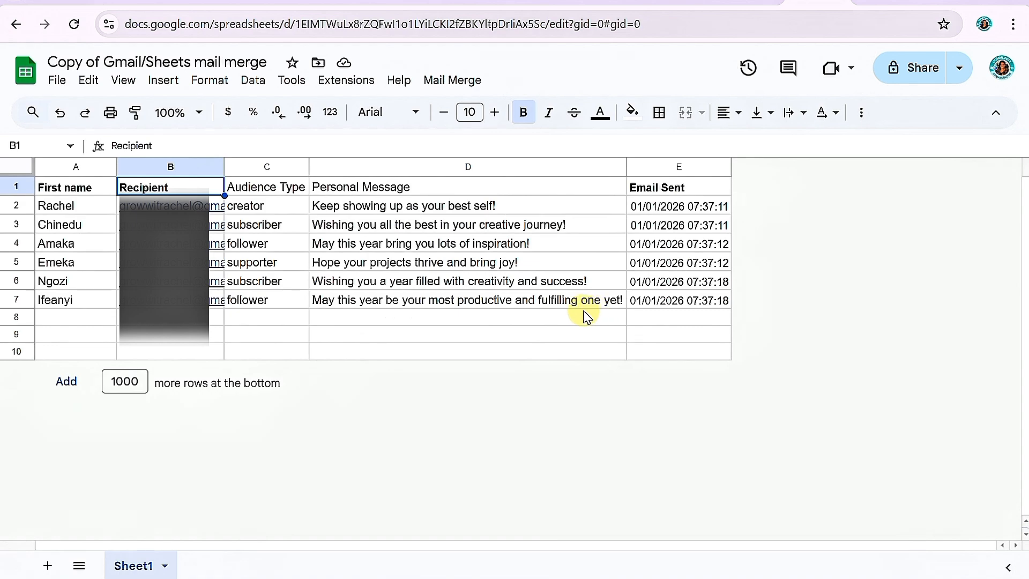
left_click(755, 4)
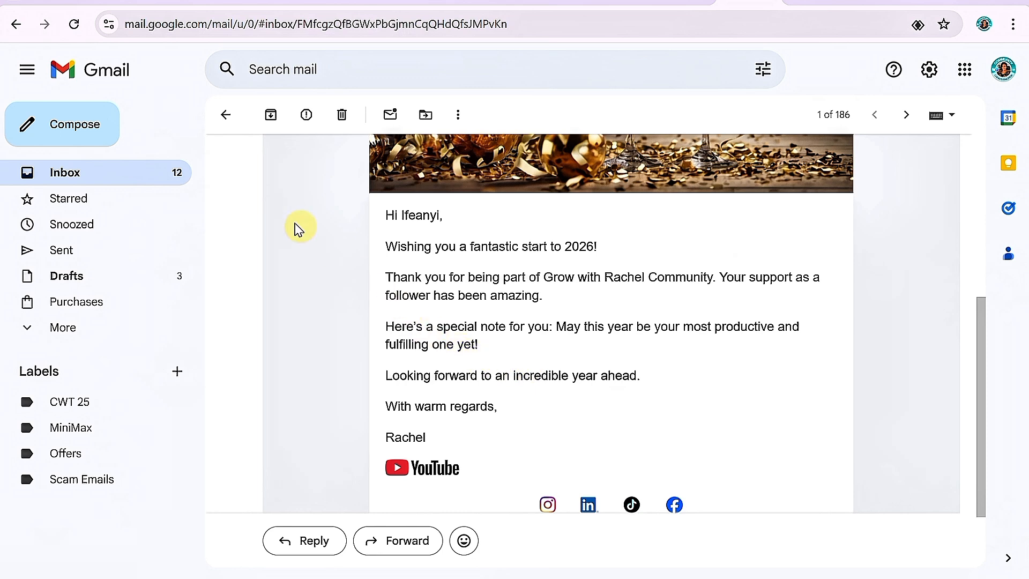
- Read the second and fourth Happy New Year emails in the inbox to check their personalized greeting, audience type and note
left_click(156, 175)
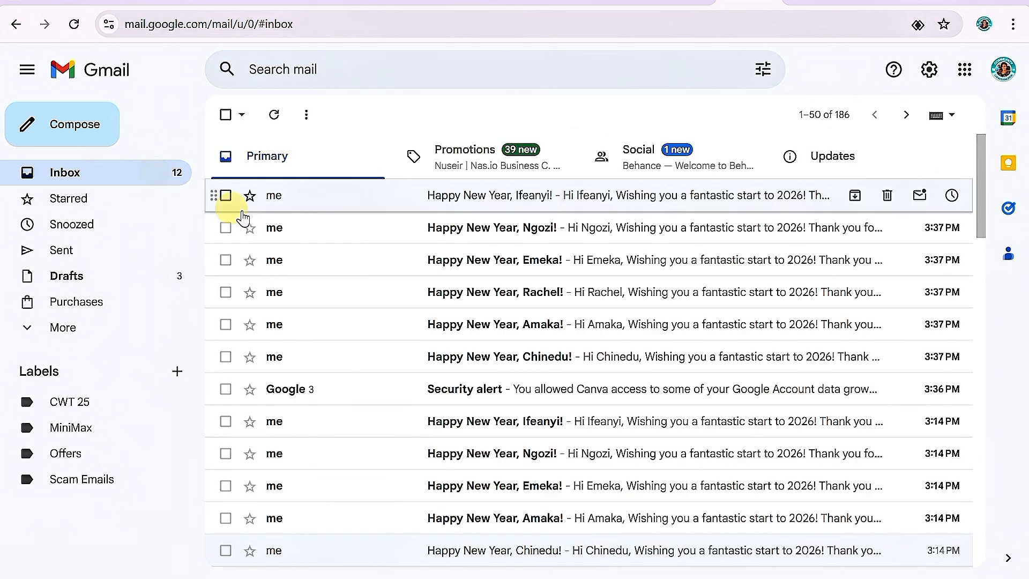
left_click(513, 245)
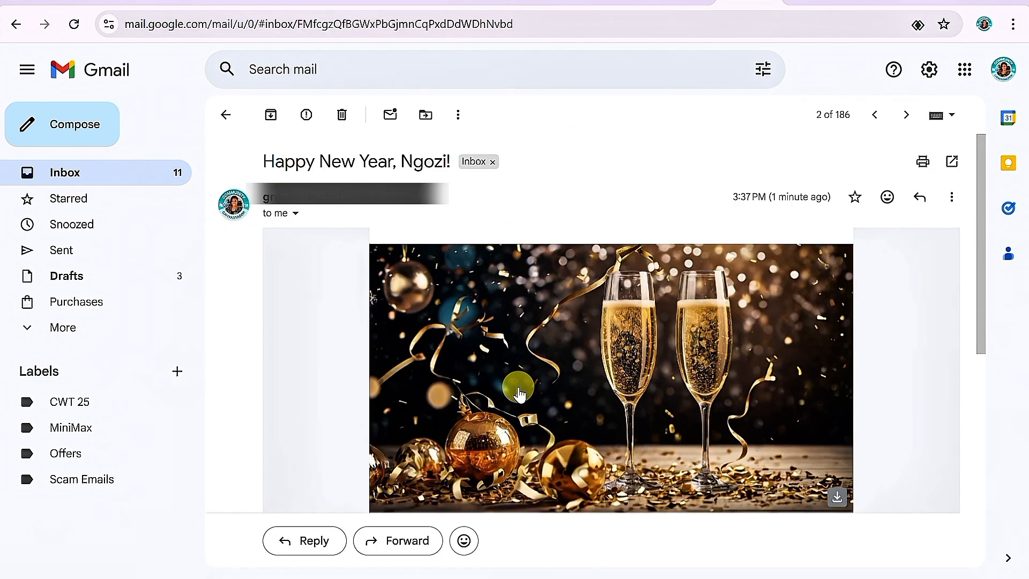
scroll(525, 399, "down", 2)
scroll(525, 399, "down", 5)
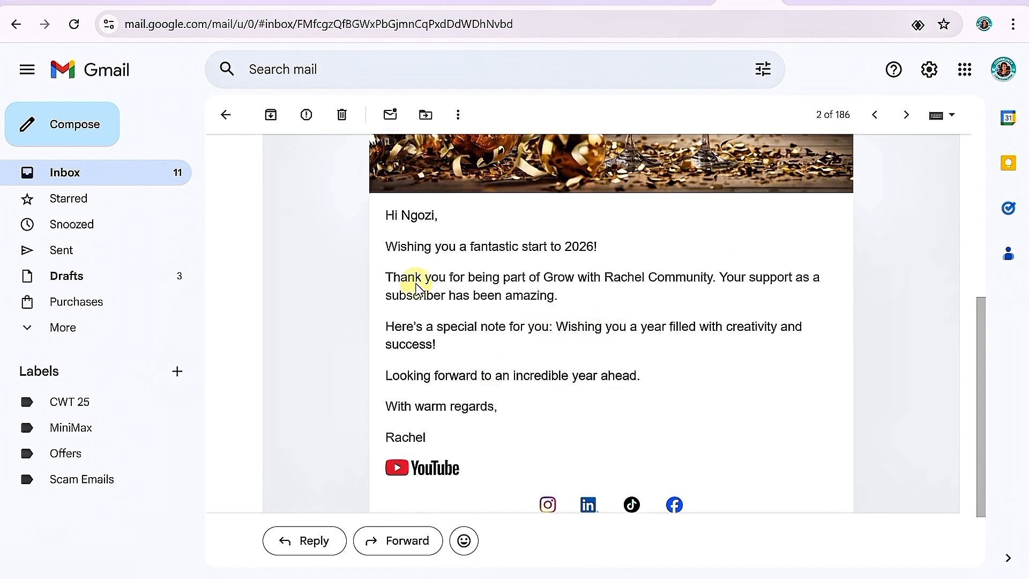
left_click(141, 177)
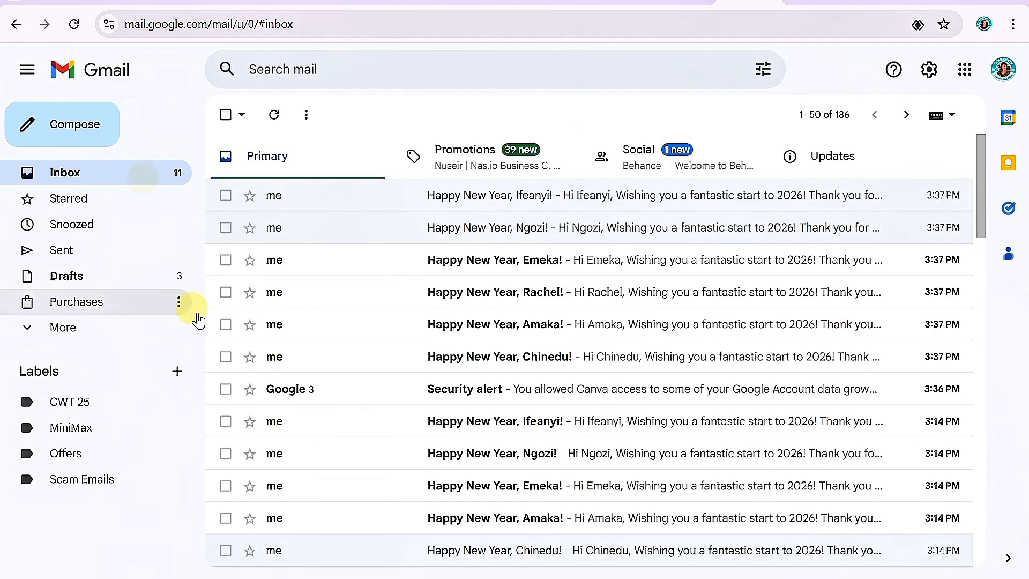
left_click(471, 294)
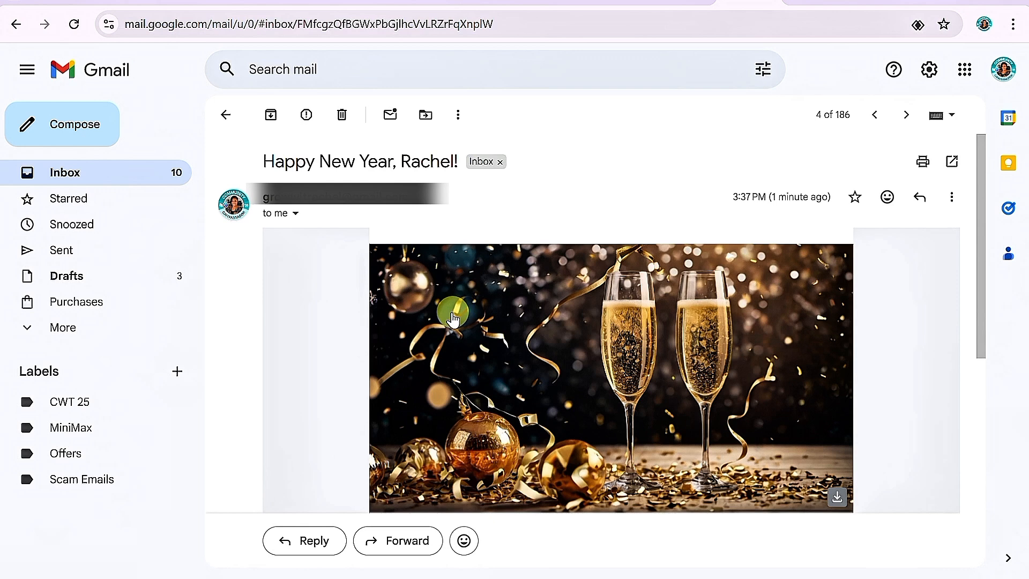
scroll(450, 322, "down", 7)
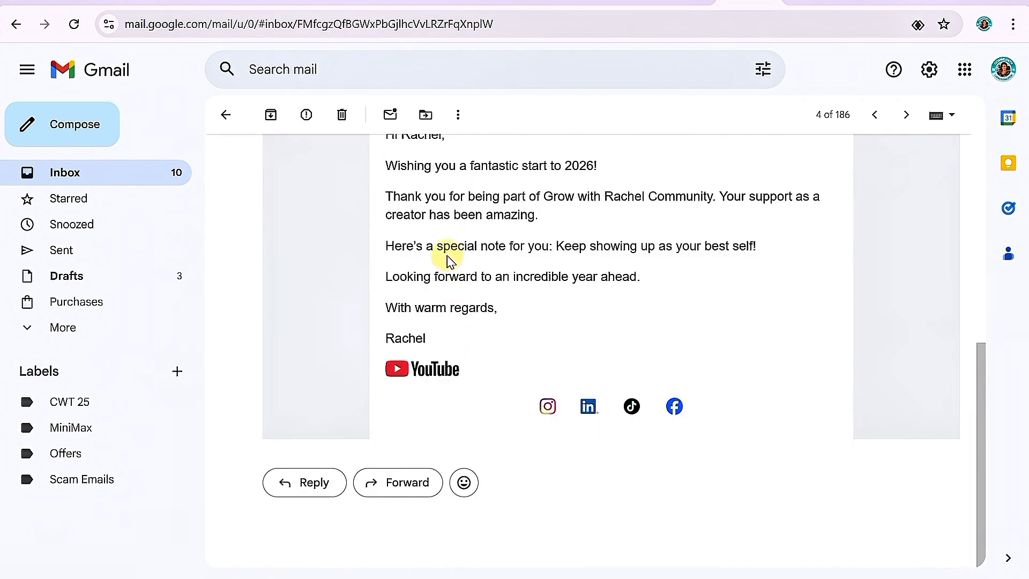